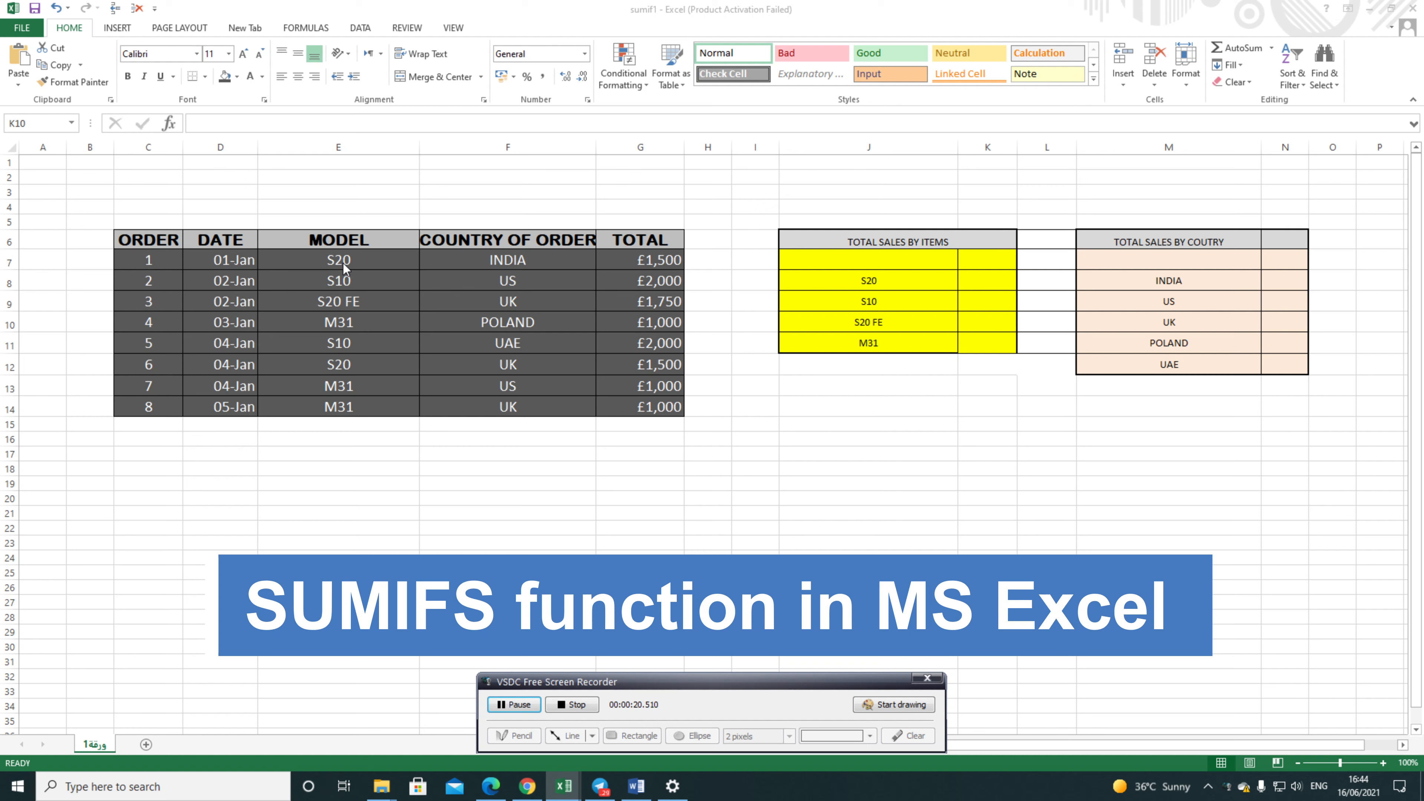
- Review the model, country of order and total of the first three orders in the sales table
click(342, 262)
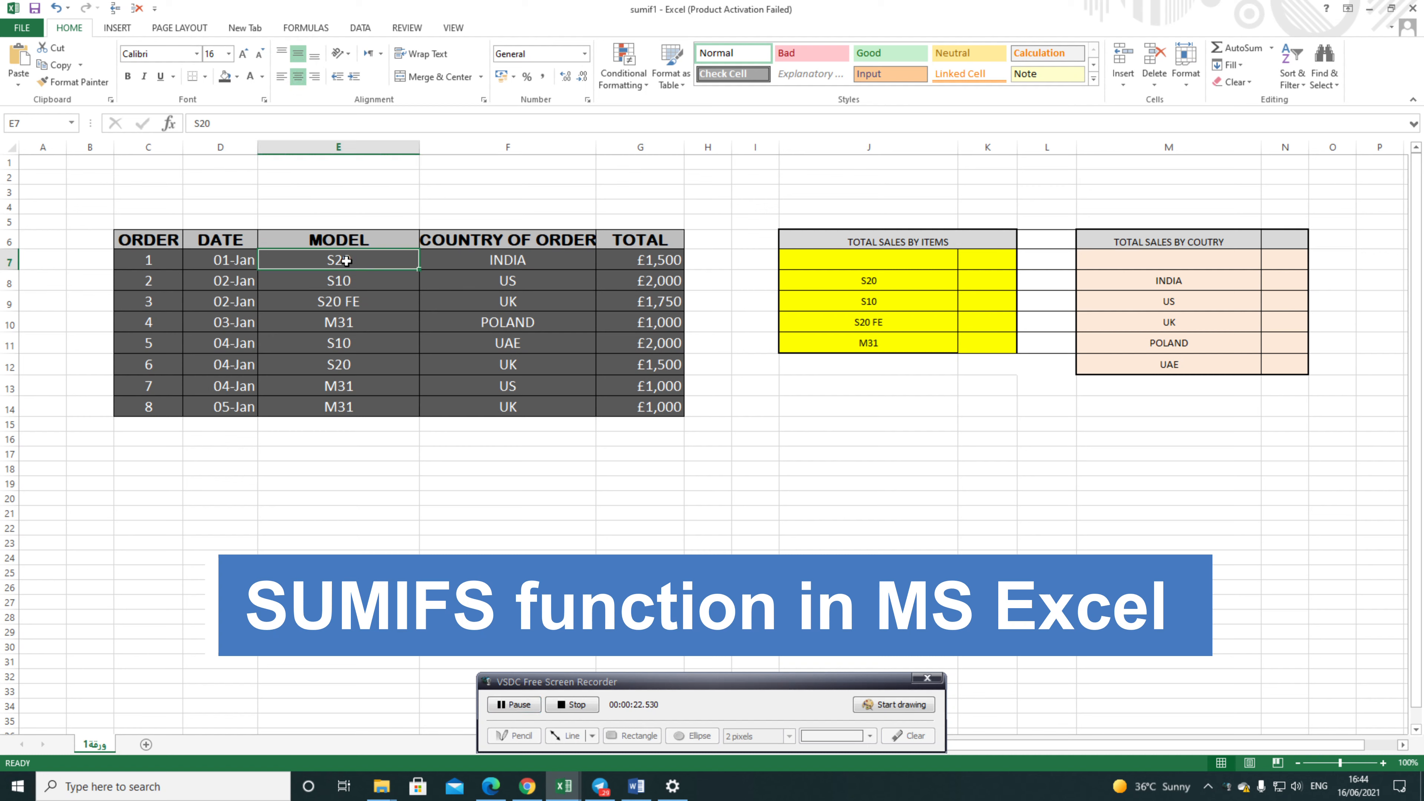
click(483, 260)
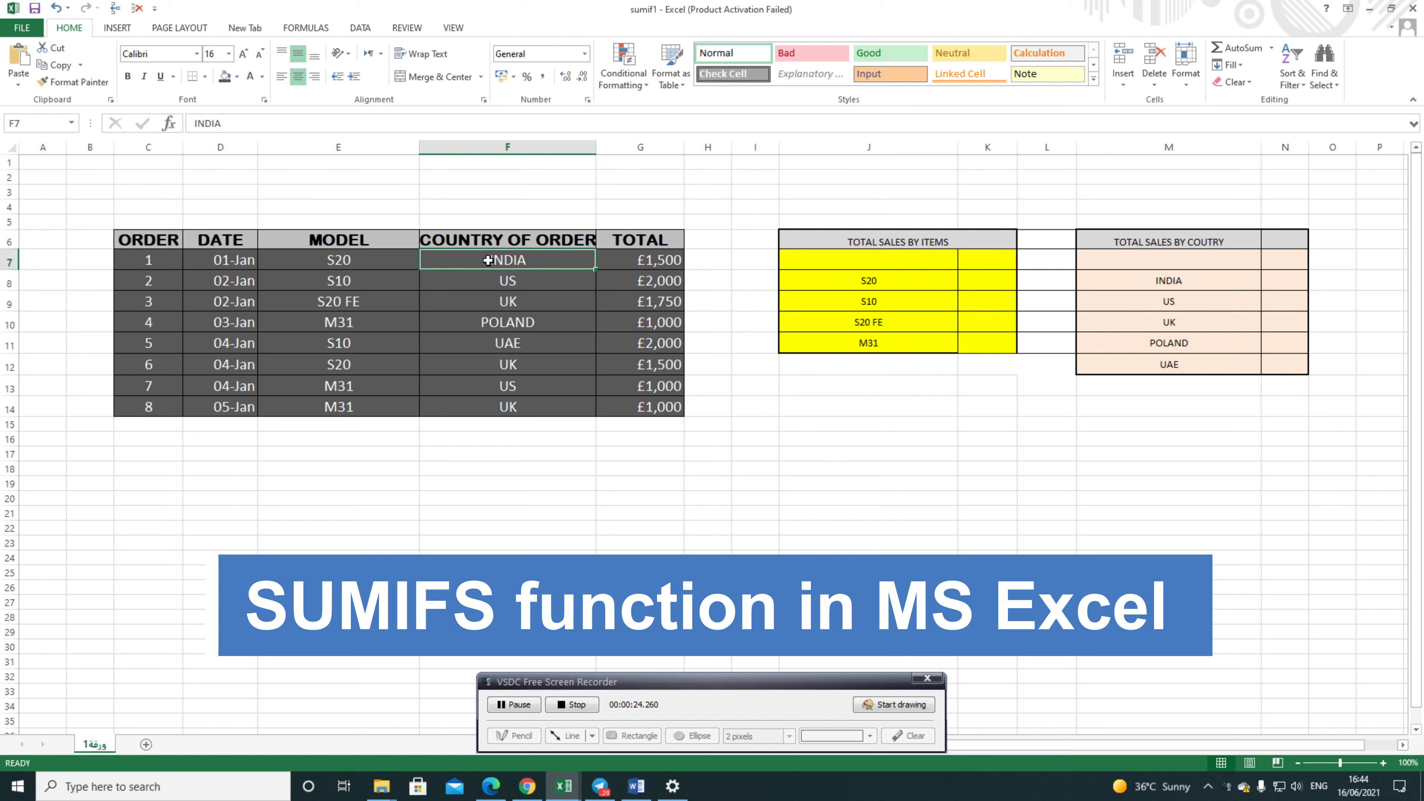
click(615, 262)
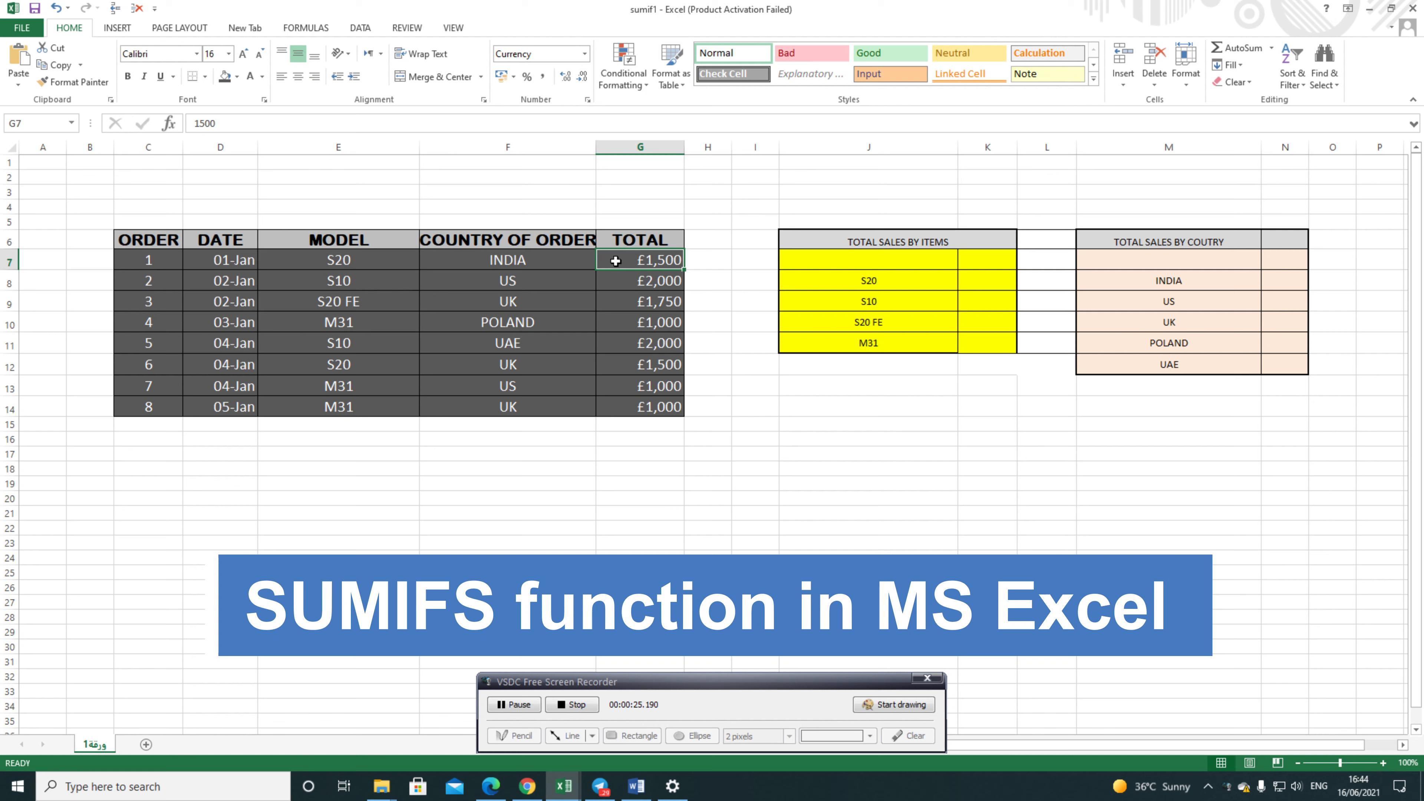
click(373, 286)
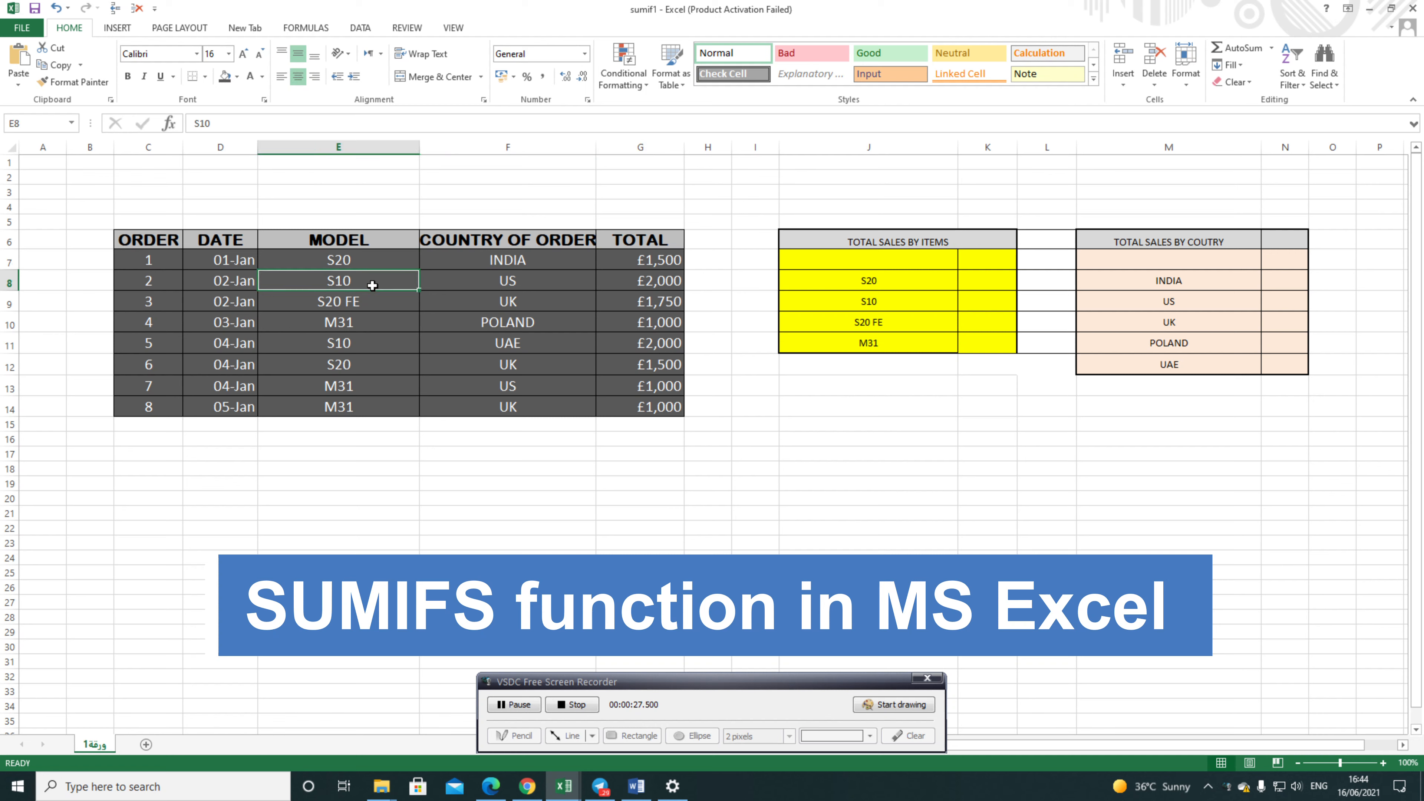
click(510, 285)
click(637, 284)
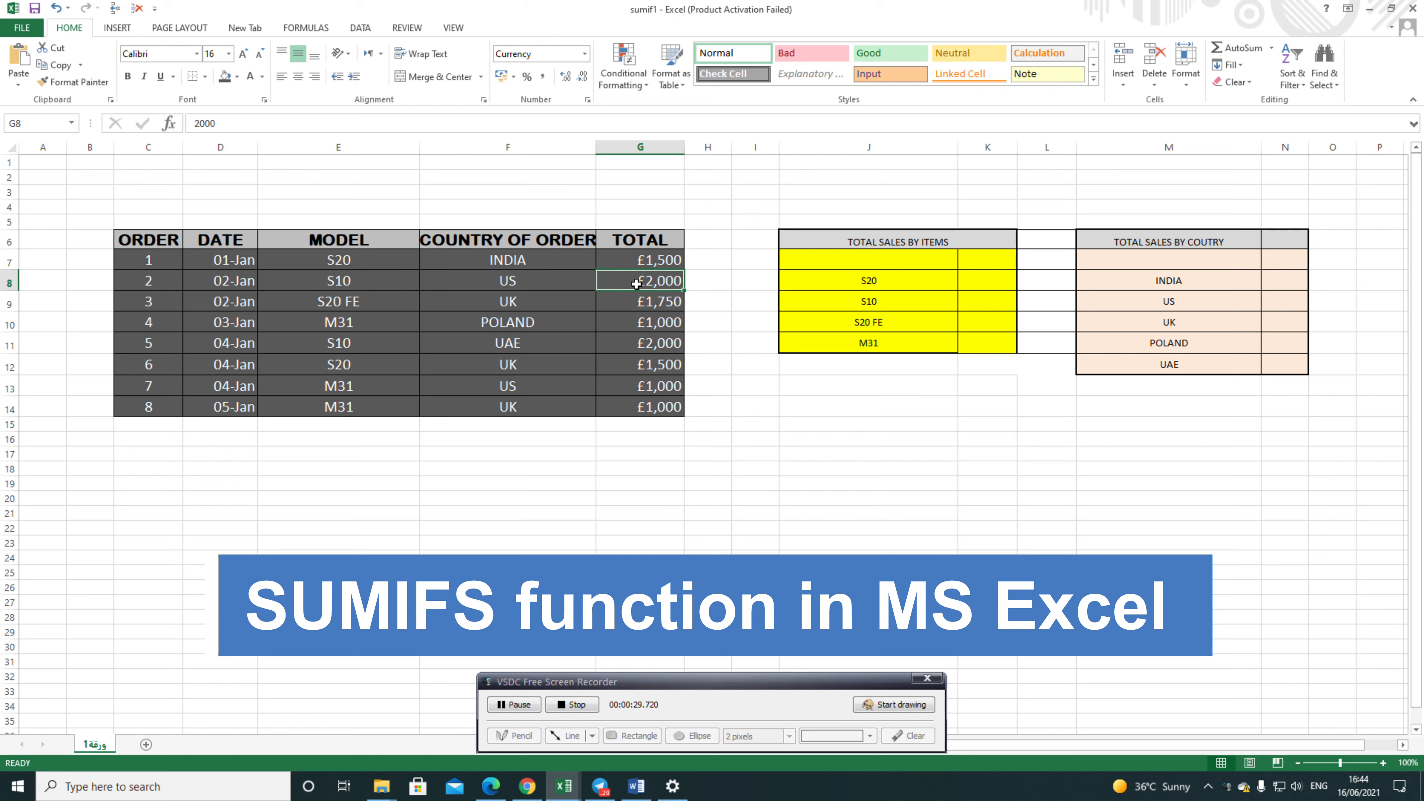
click(375, 306)
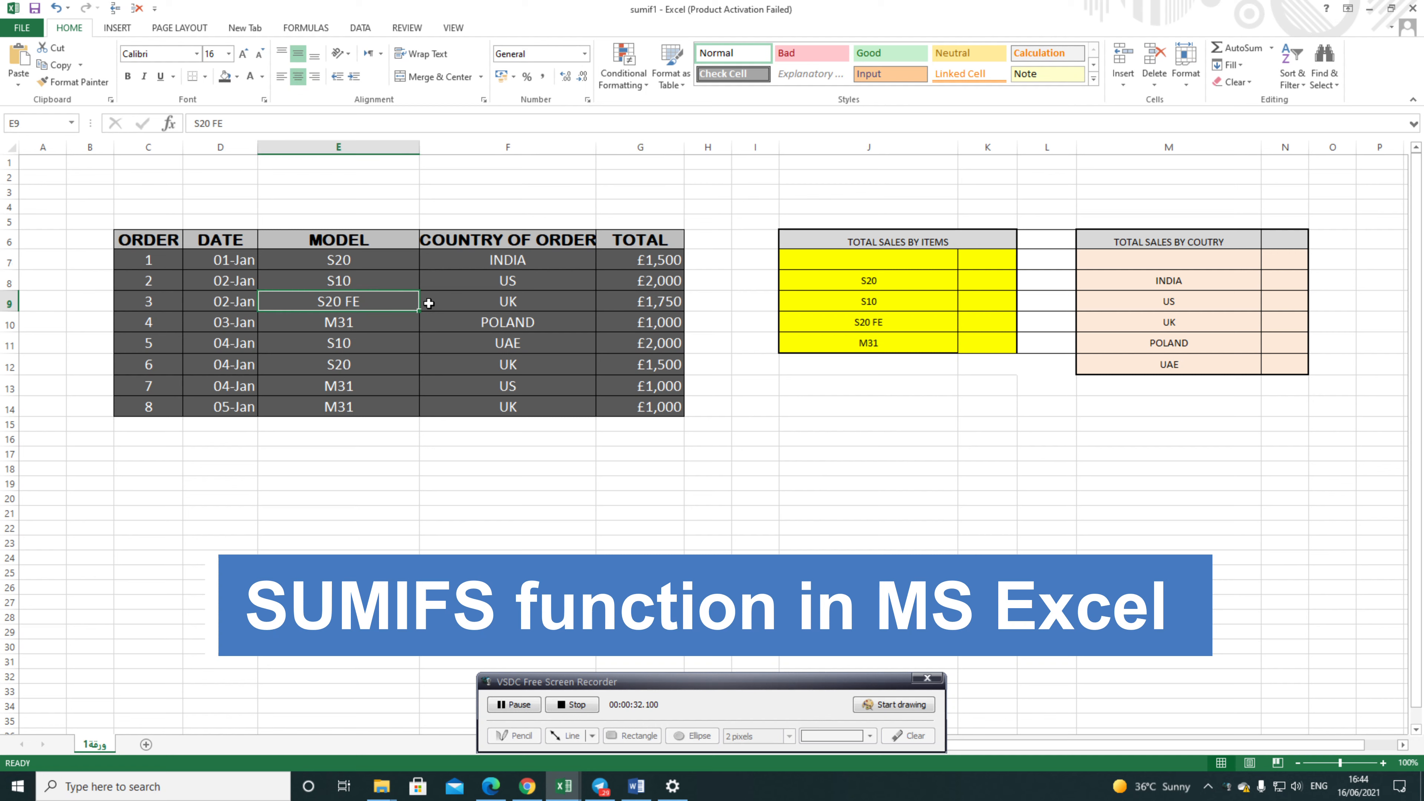
click(508, 304)
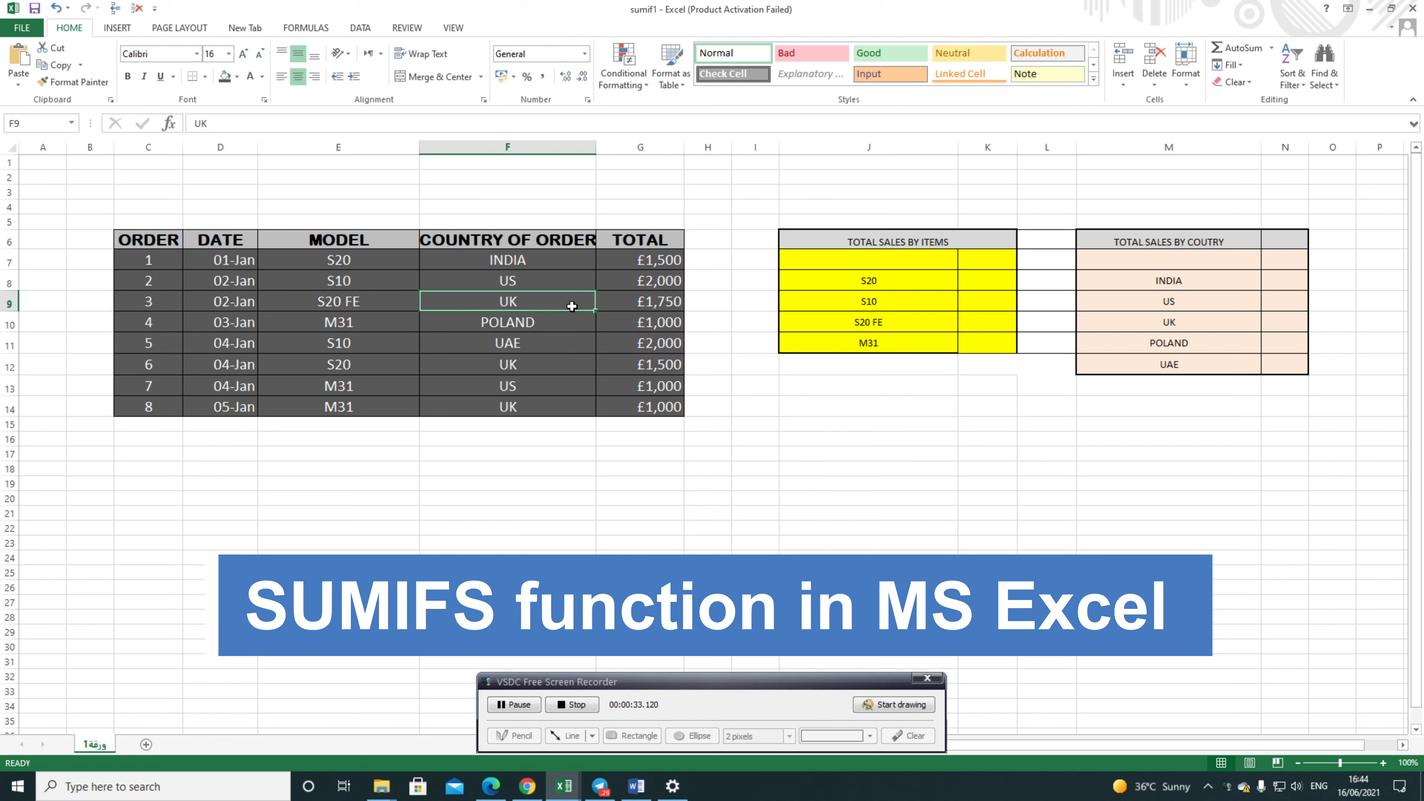
click(620, 303)
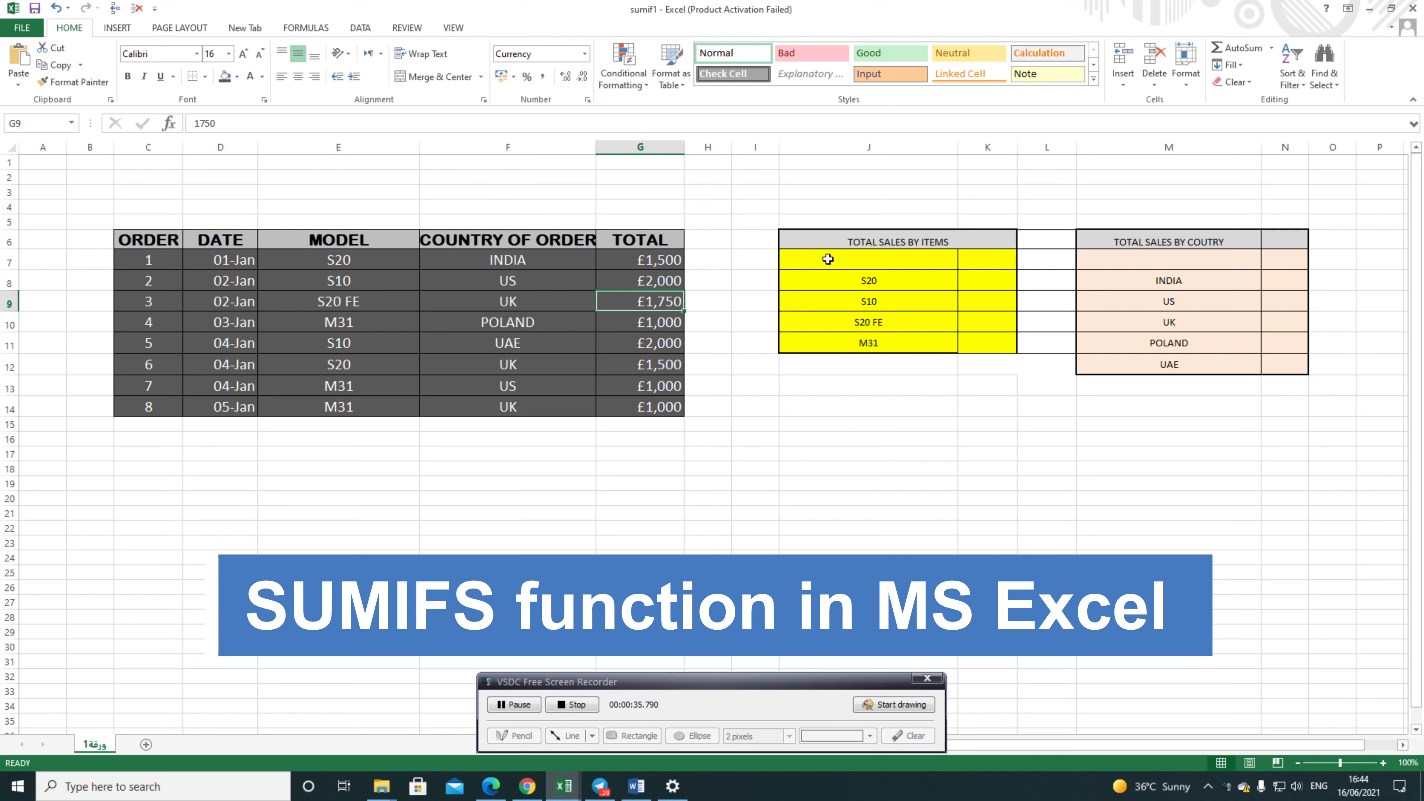
- Examine the list of models in the TOTAL SALES BY ITEMS table
drag(802, 241, 892, 345)
click(902, 385)
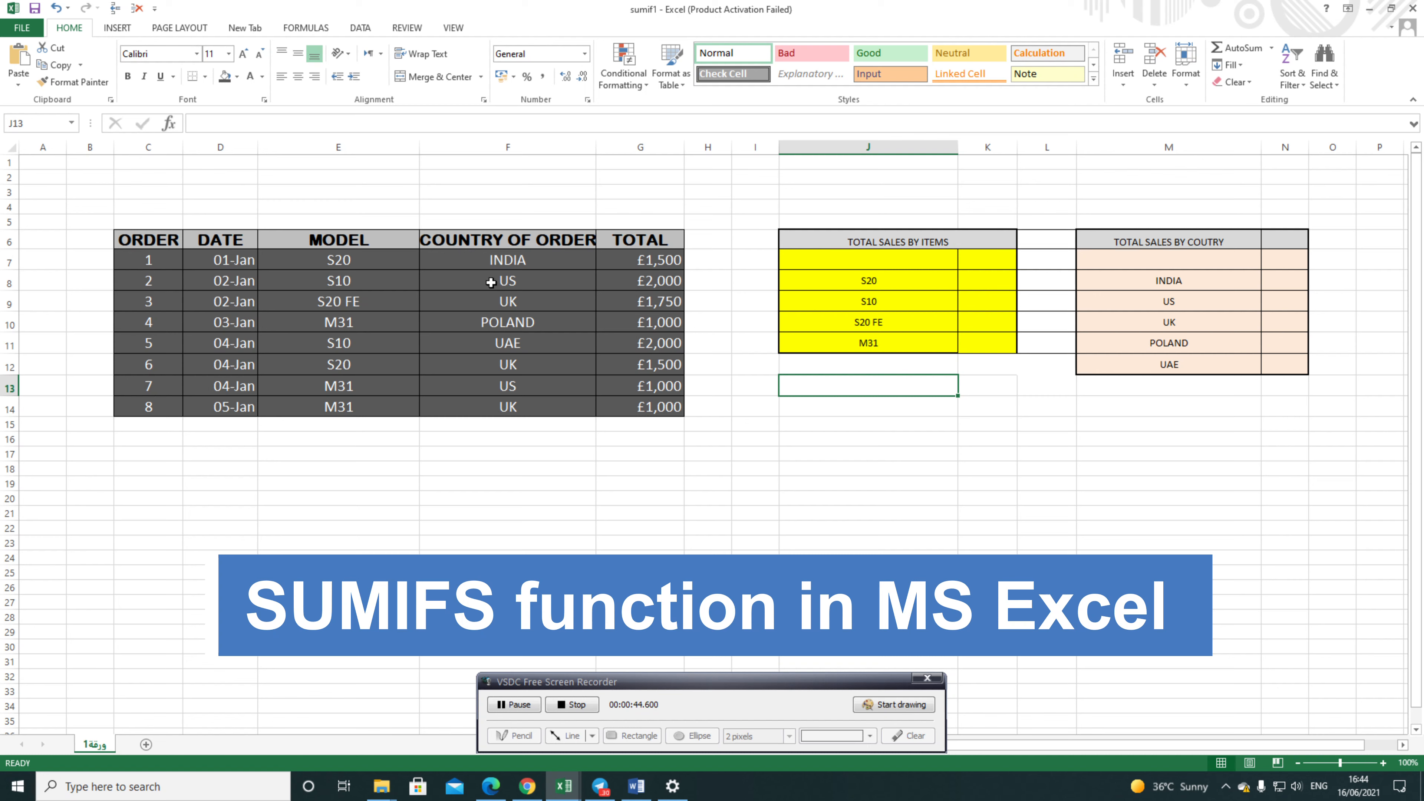
click(885, 305)
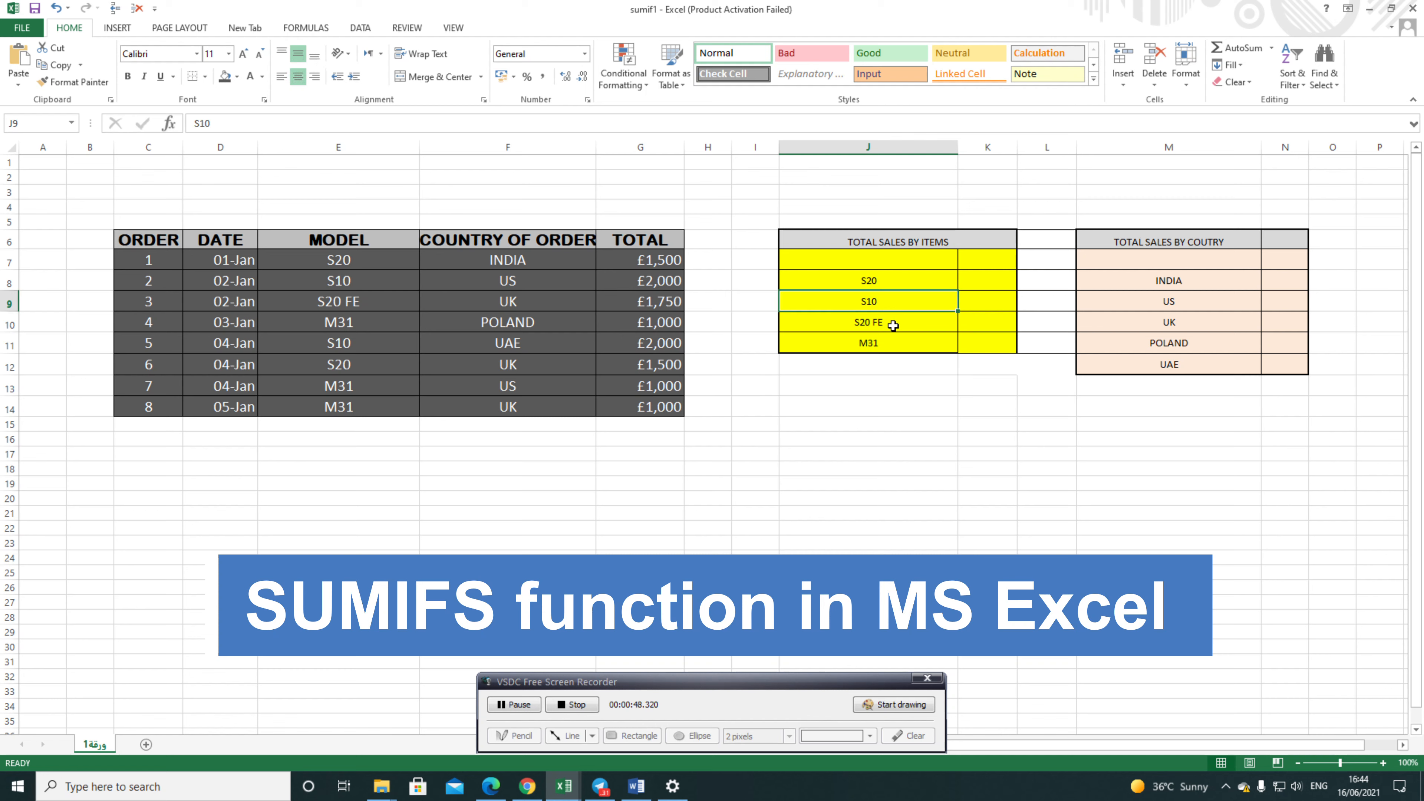
click(893, 325)
click(898, 346)
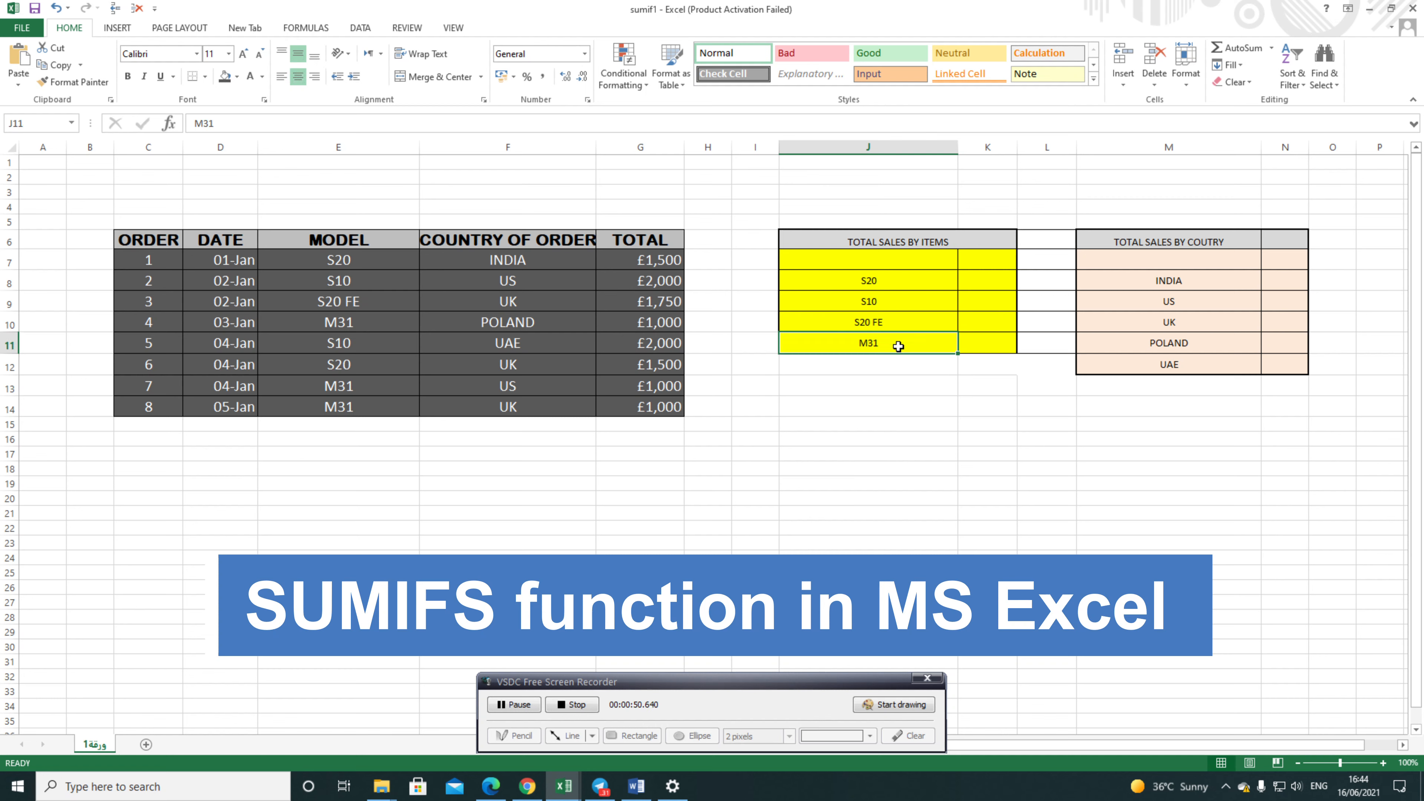
- Calculate the total sales for model S20 in K8 with the formula =SUMIFS(G7:G14,E7:E14,J8)
click(976, 282)
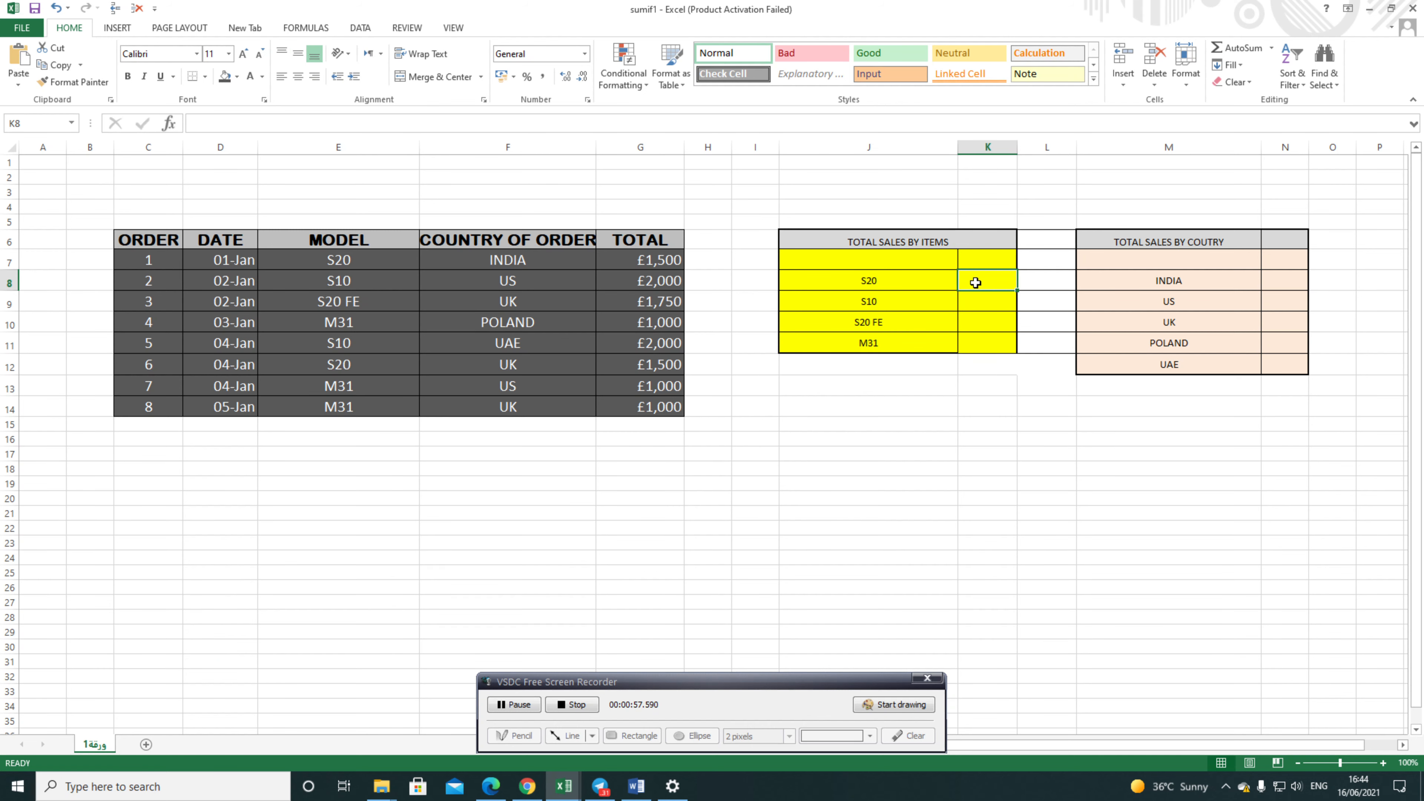
text(=)
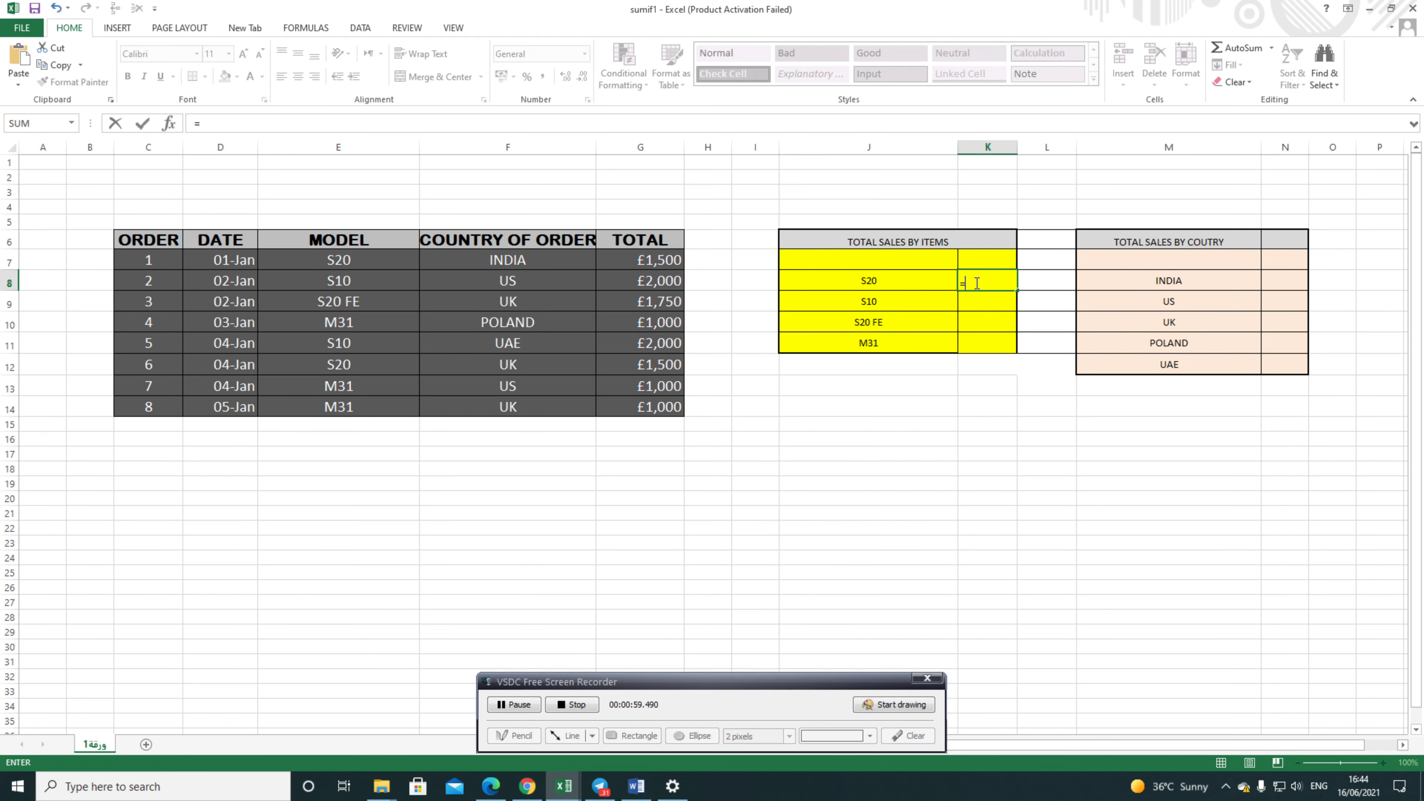
text(su)
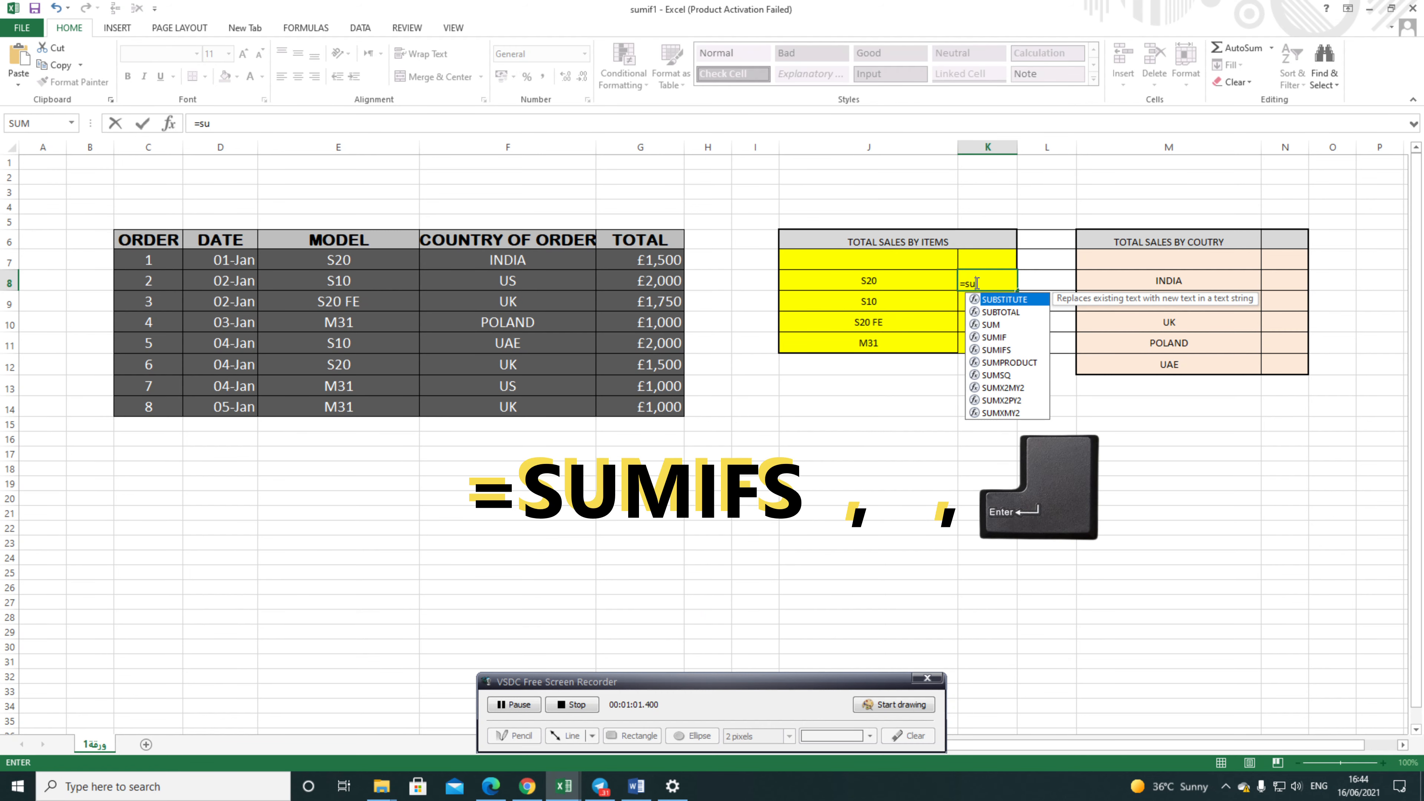
text(mifs)
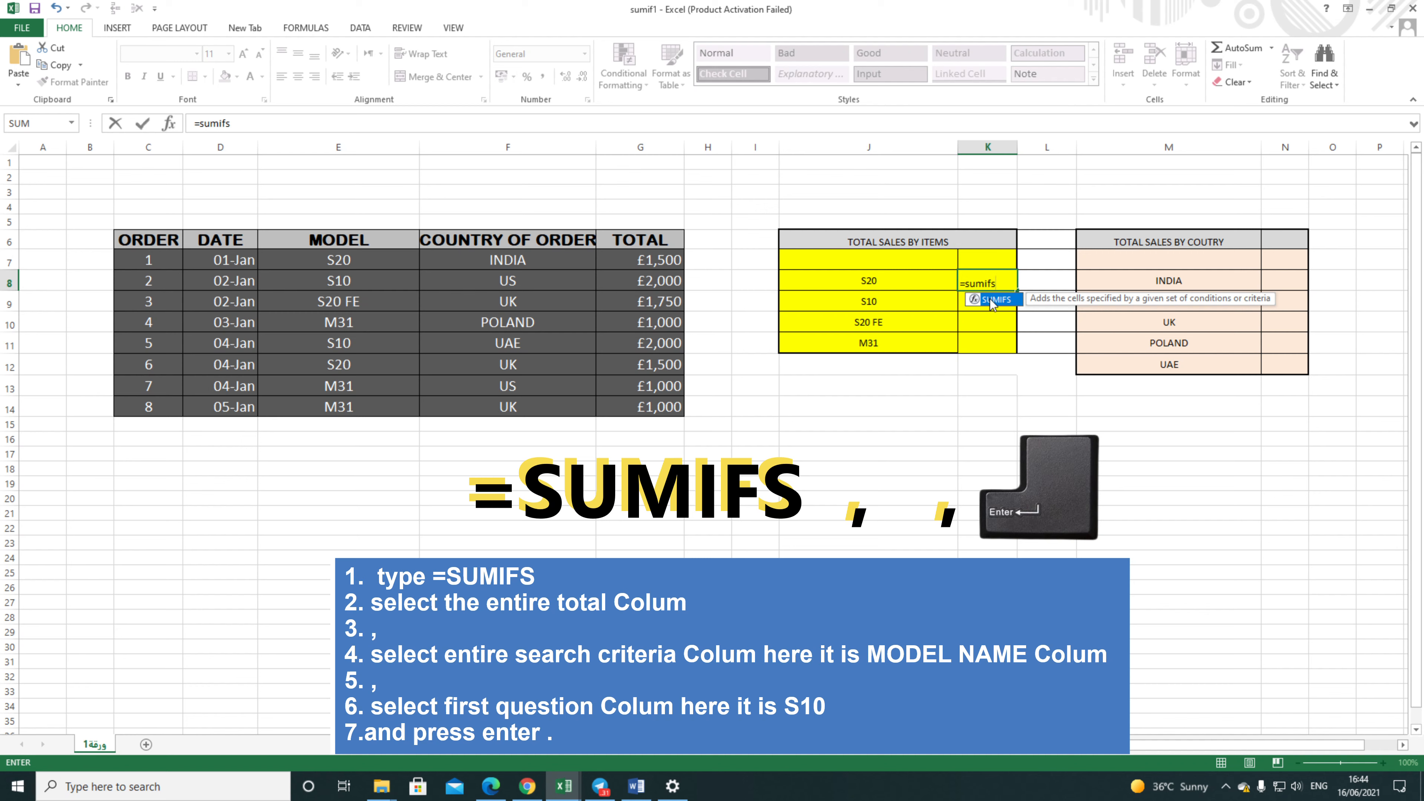
double_click(992, 303)
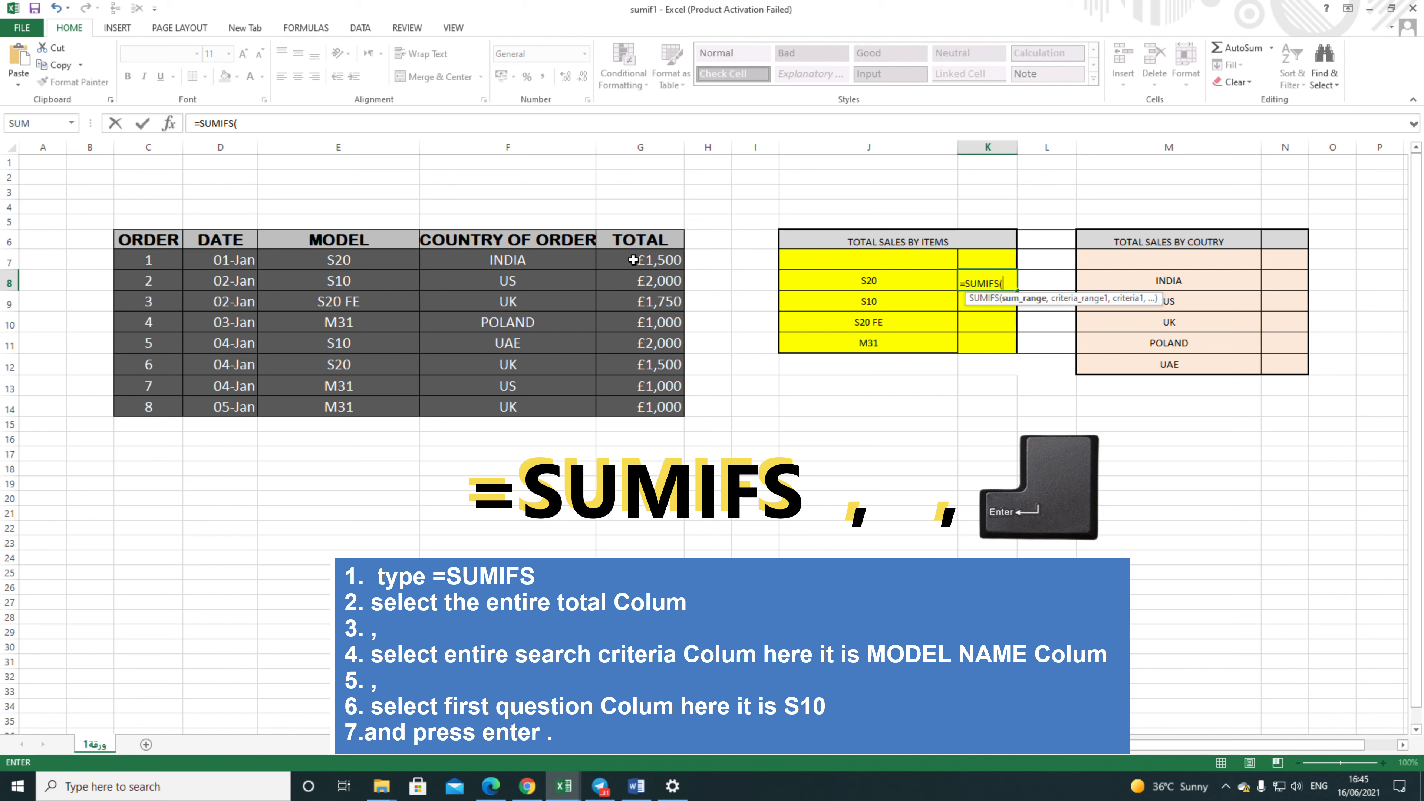
drag(633, 260, 643, 404)
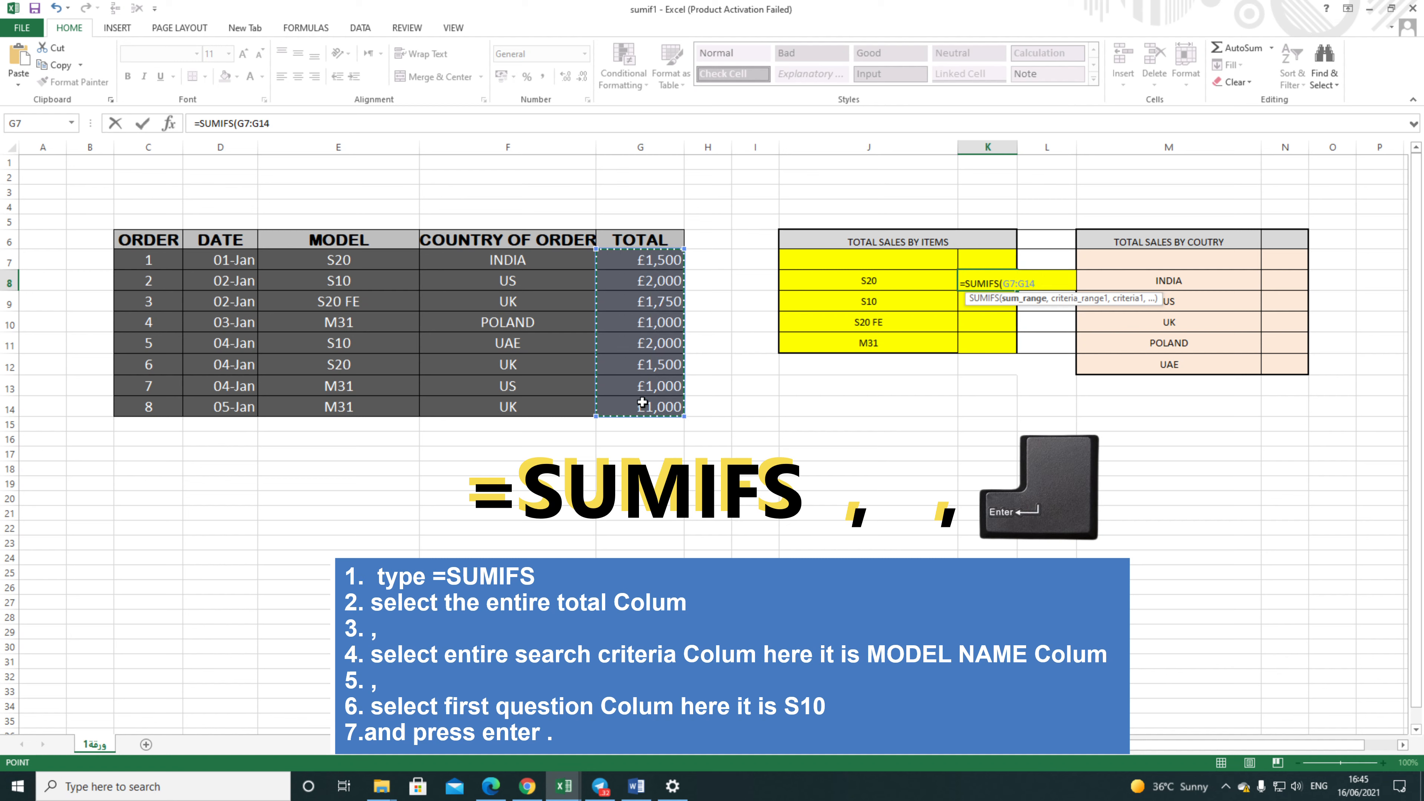
text(,)
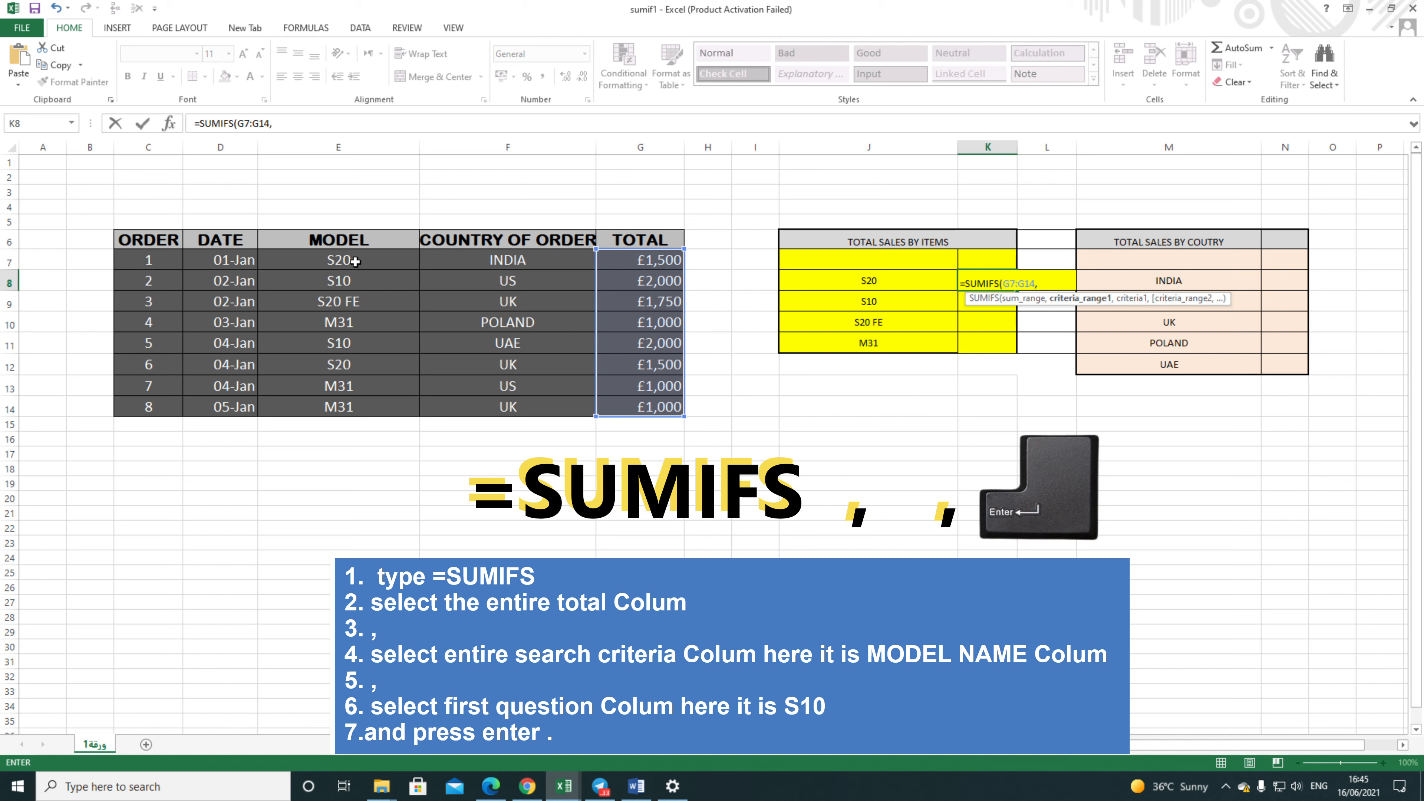
drag(355, 261, 361, 402)
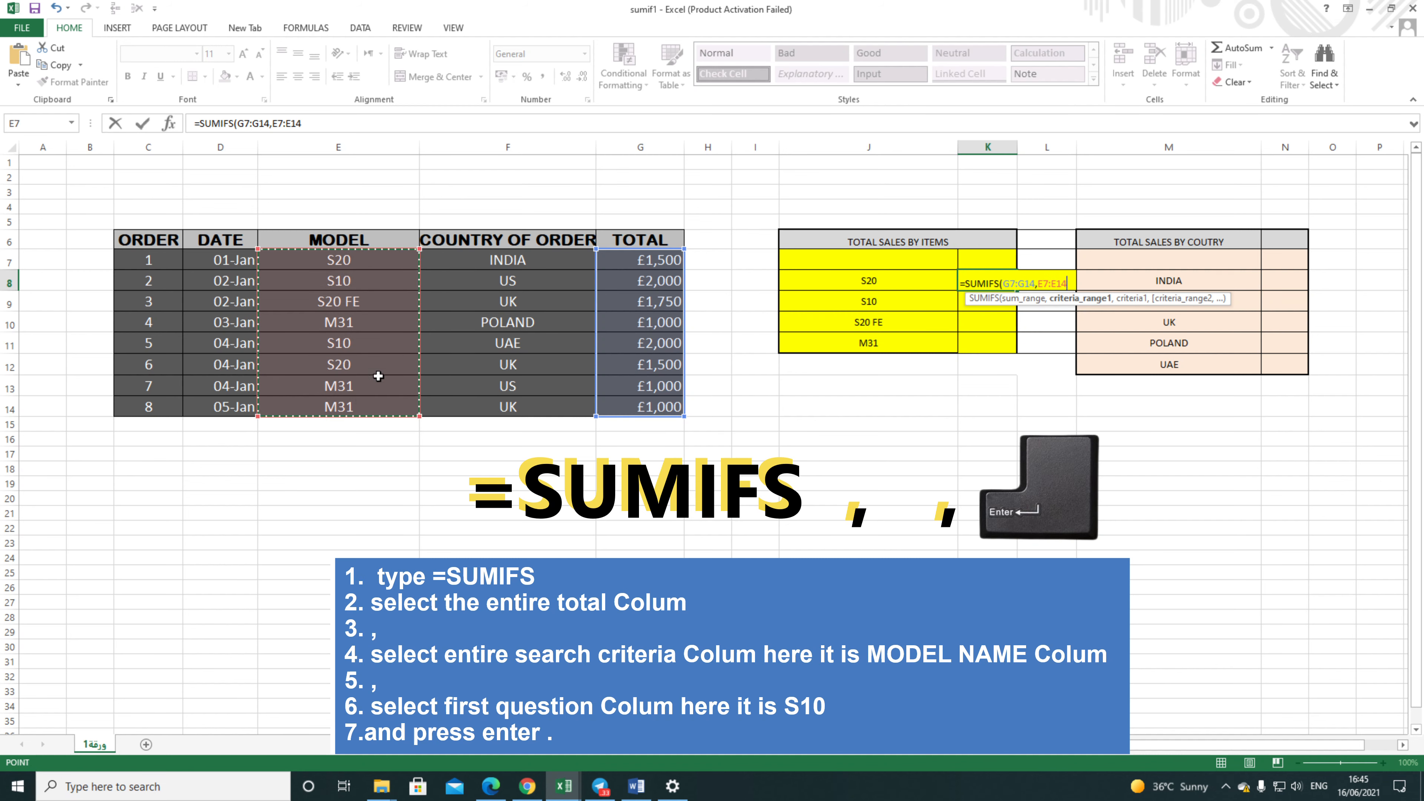
text(,)
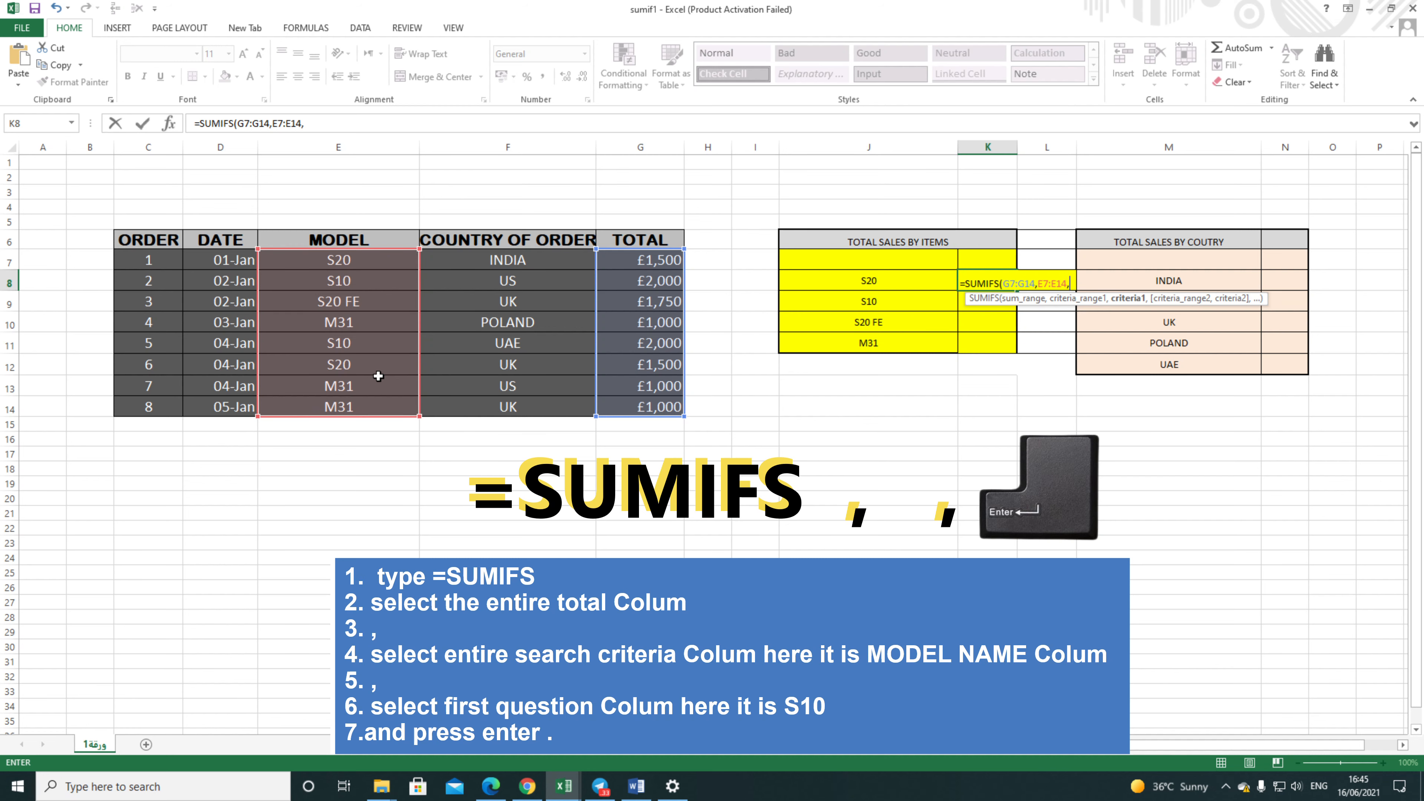
click(867, 282)
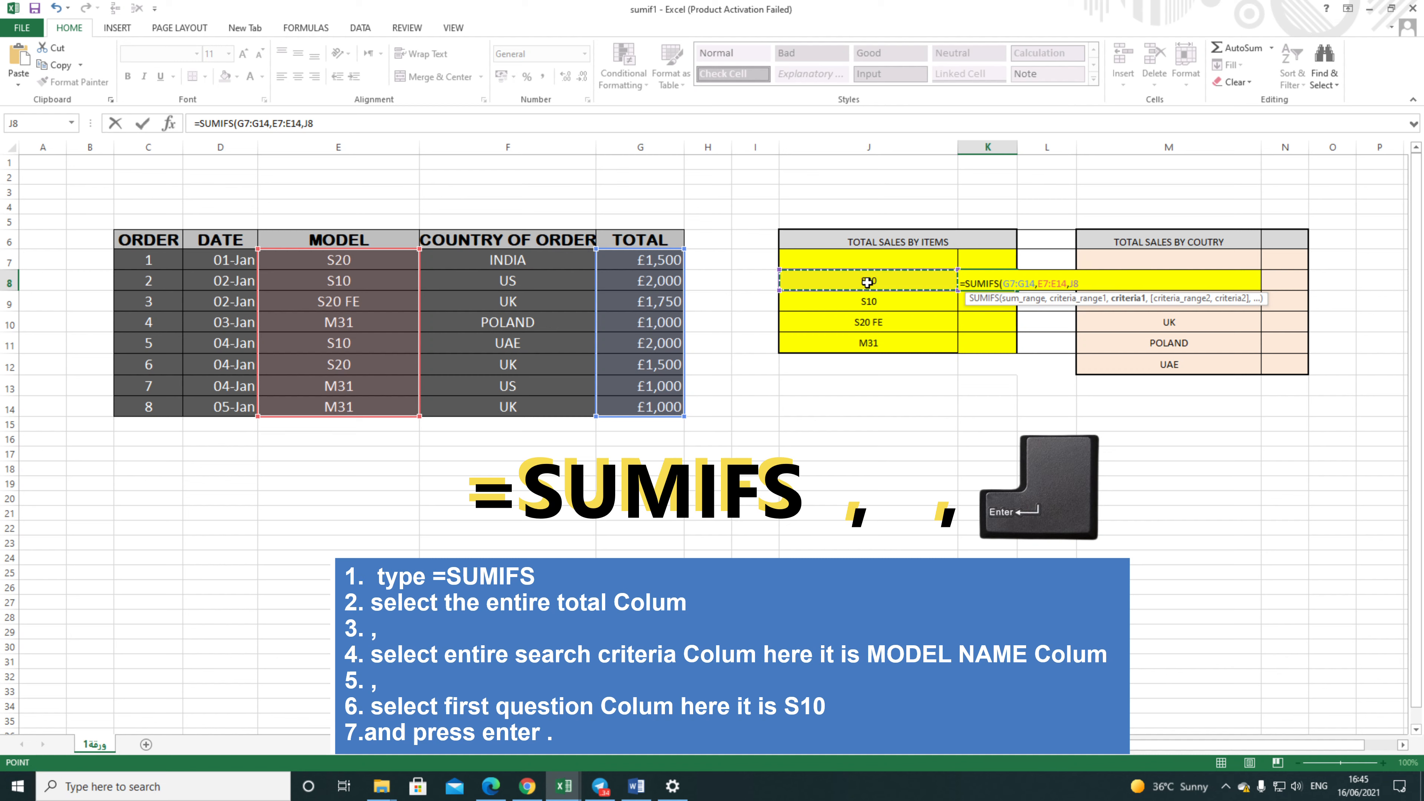
key(Return)
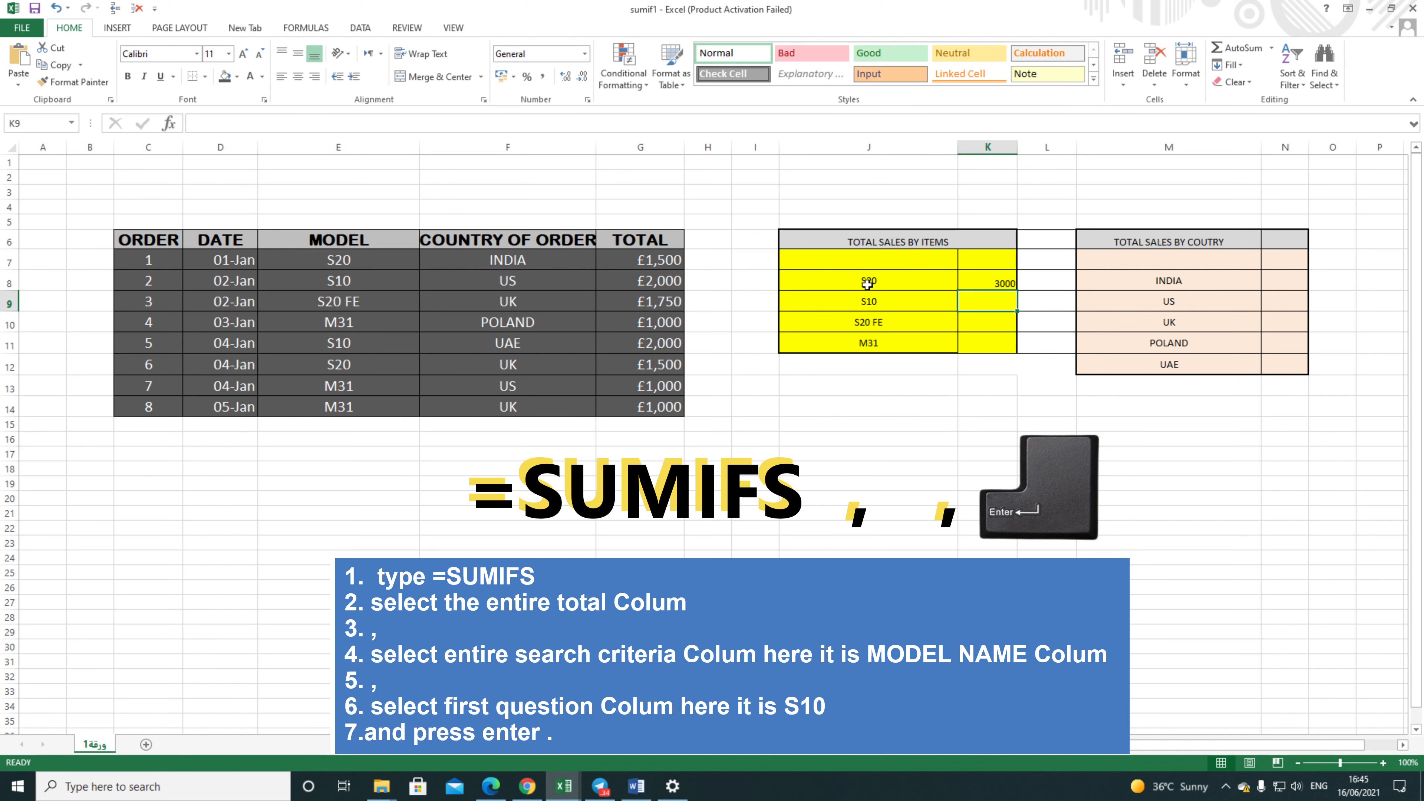
- Check the S20 total in K8 against the totals of the S20 orders in the sales table
click(982, 282)
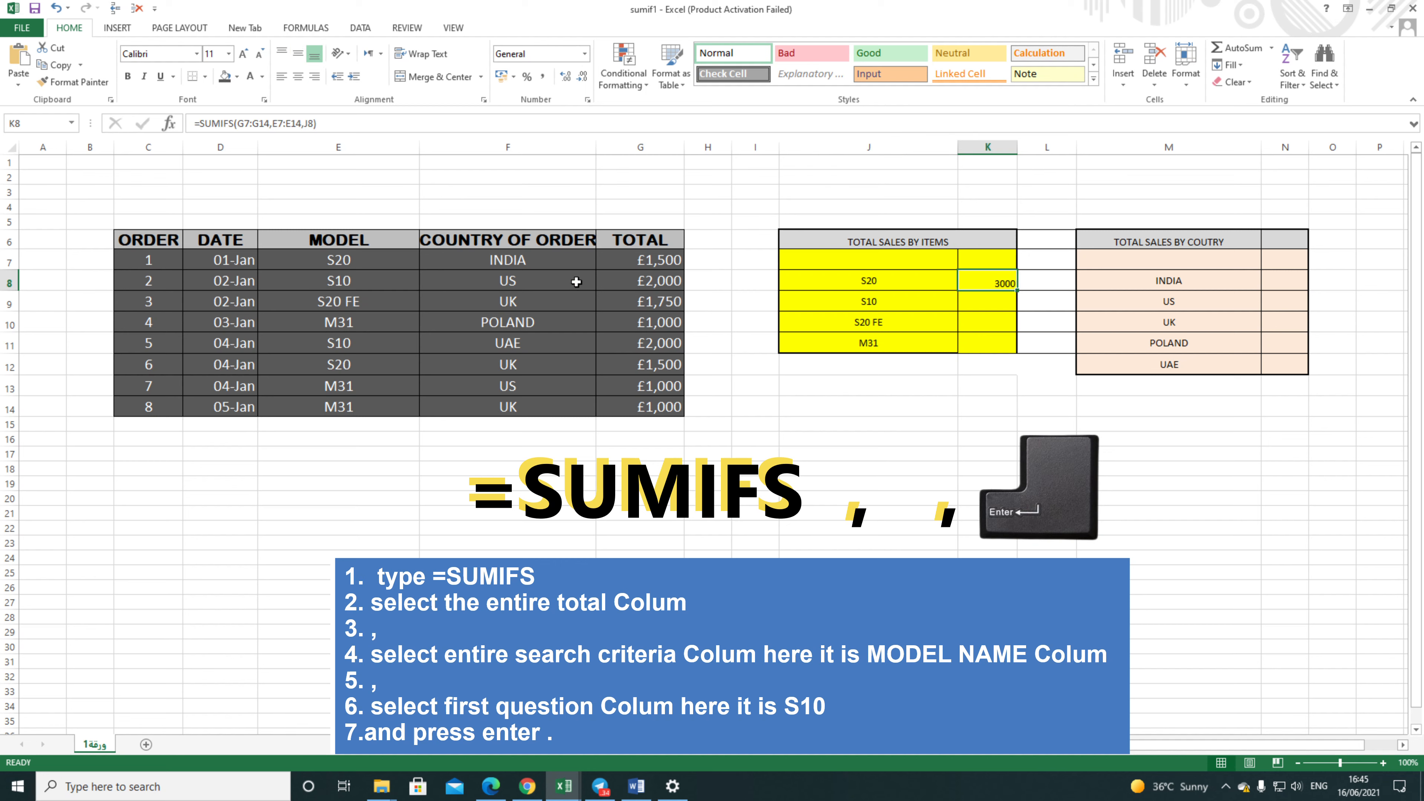
click(631, 262)
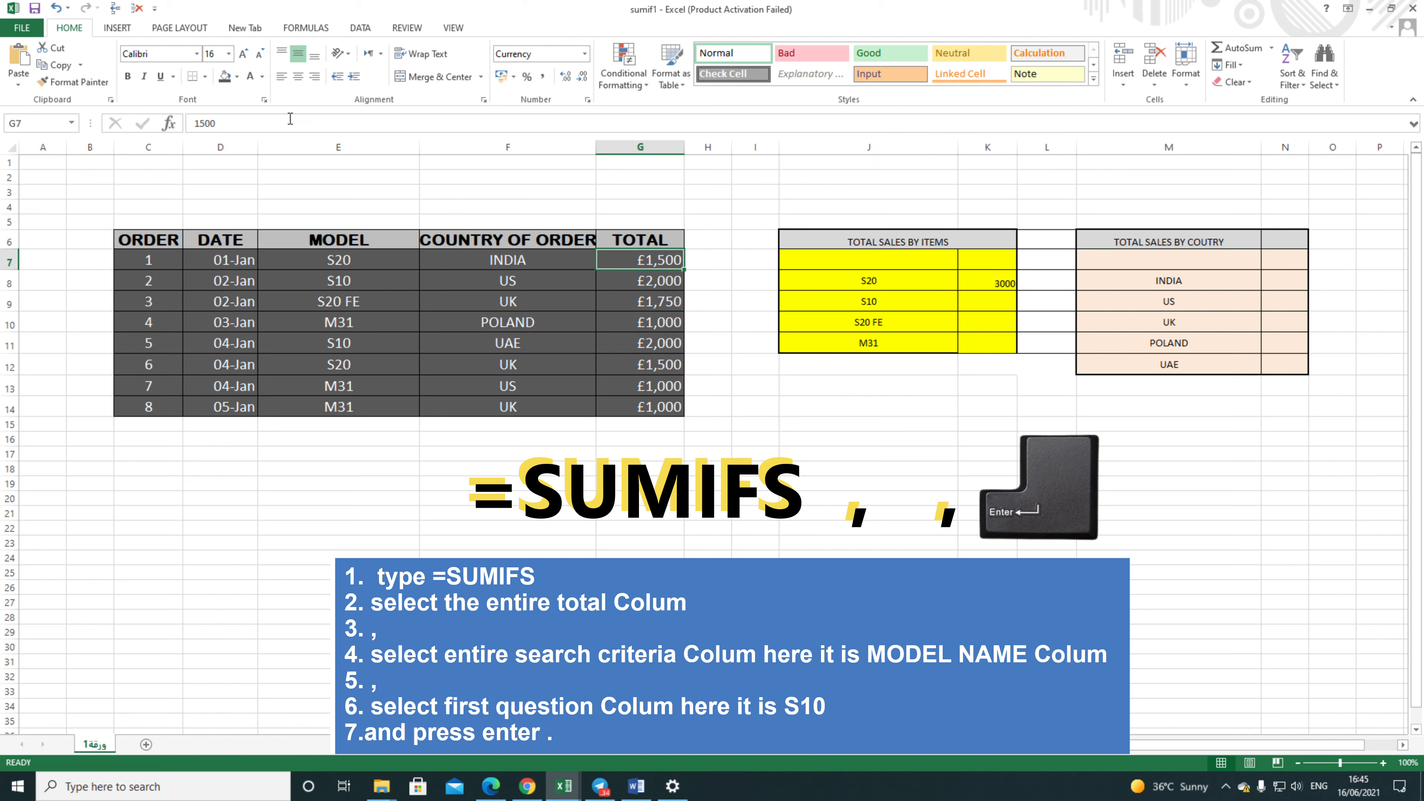
click(237, 77)
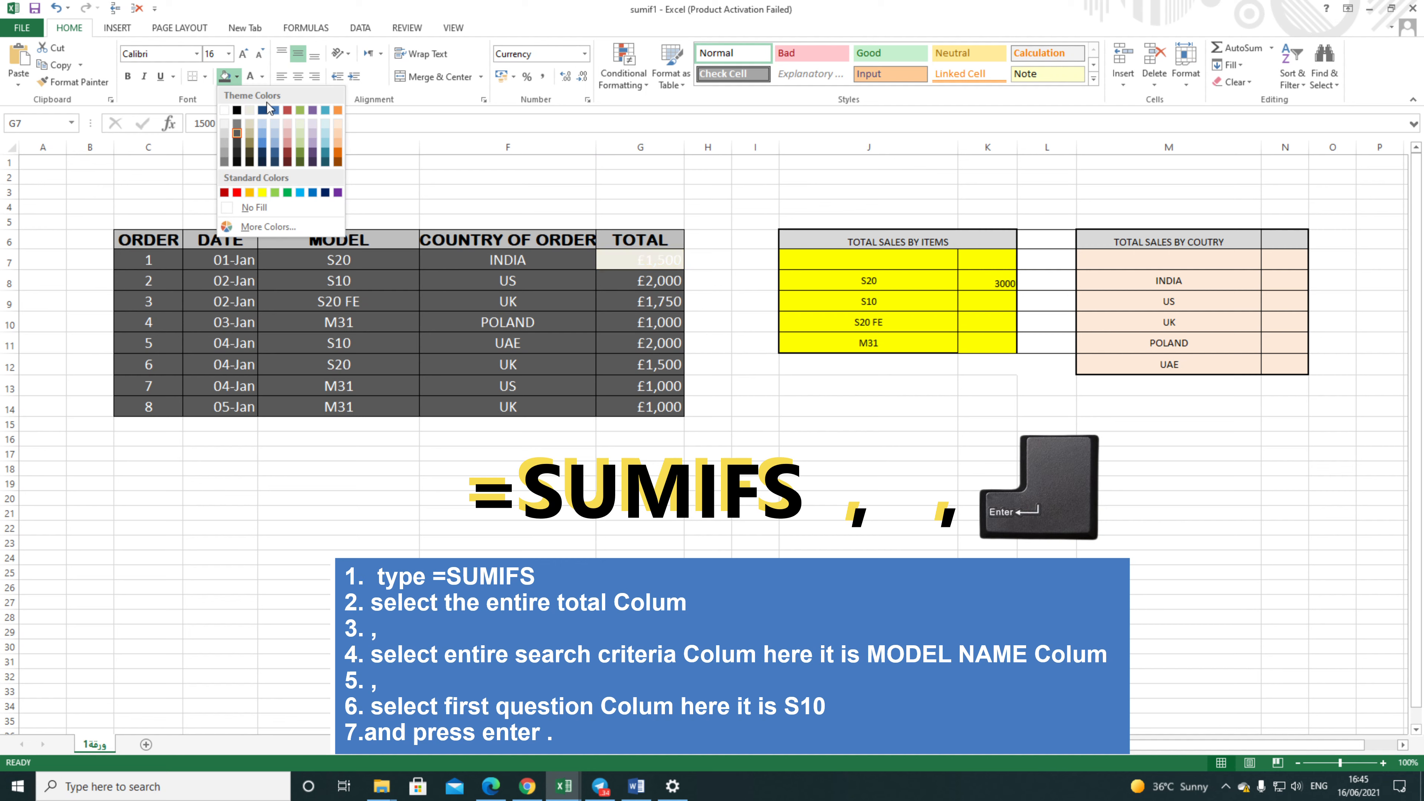
click(723, 216)
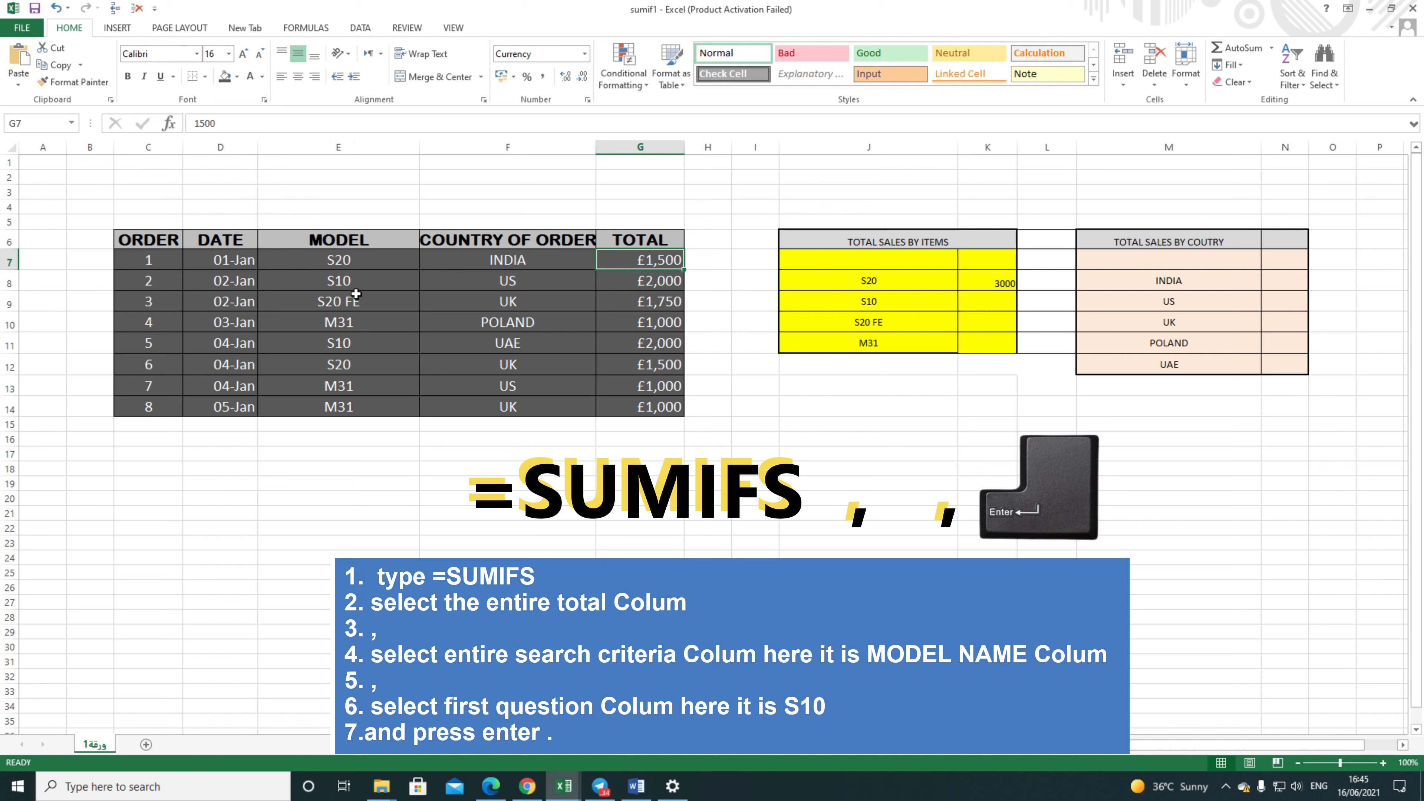
click(352, 373)
click(637, 365)
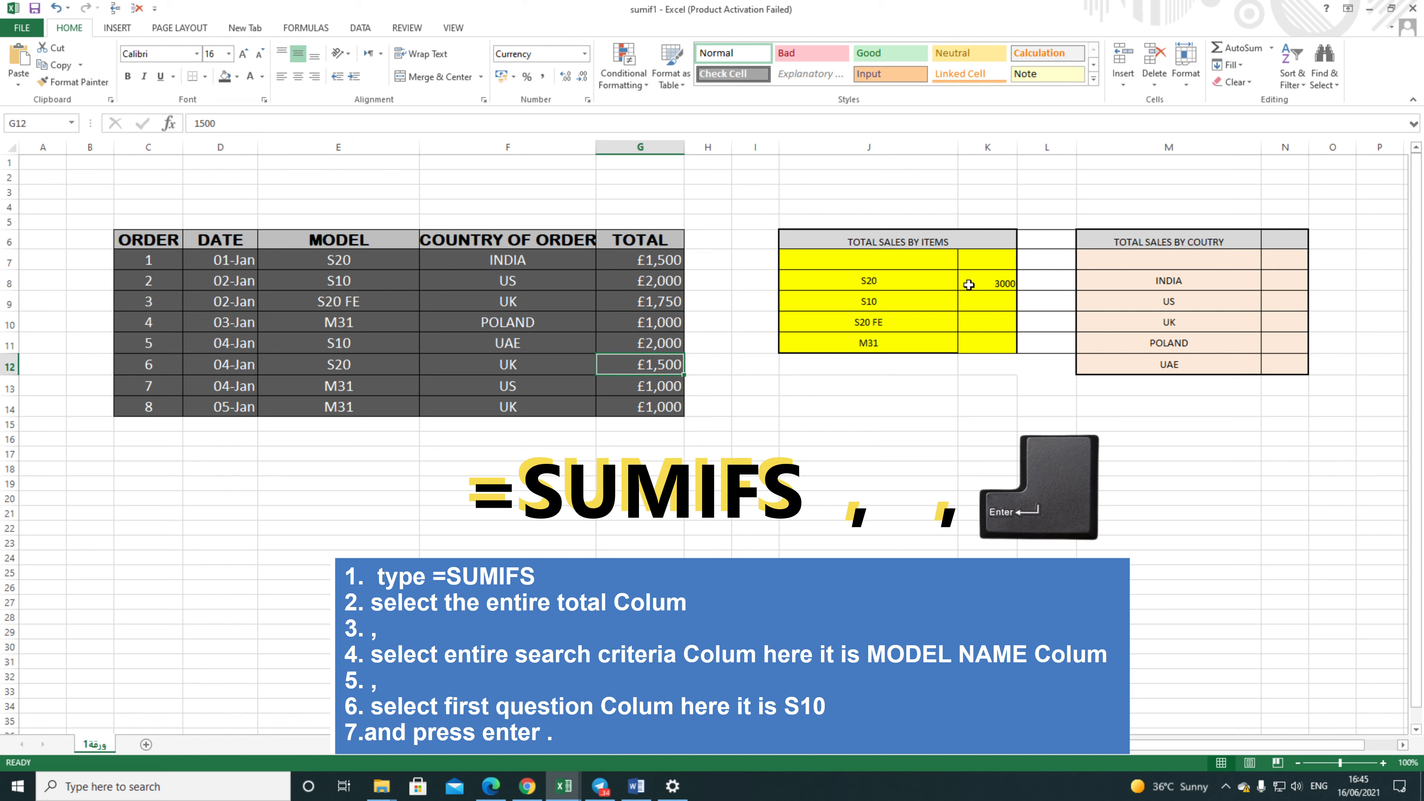
click(968, 284)
- Calculate the total sales for model S10 in K9 with a SUMIFS formula using G7:G14, E7:E14 and J9
click(986, 302)
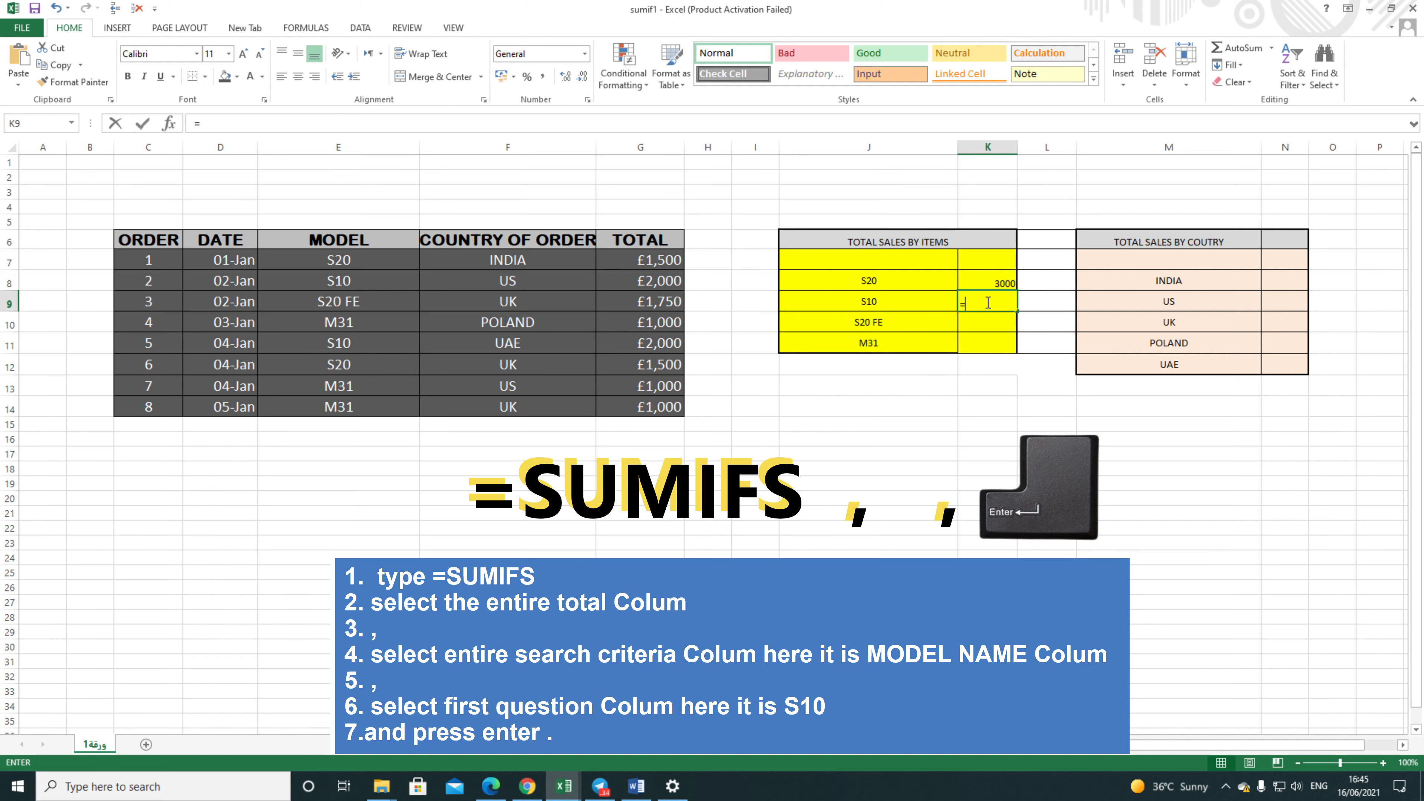
text(=s)
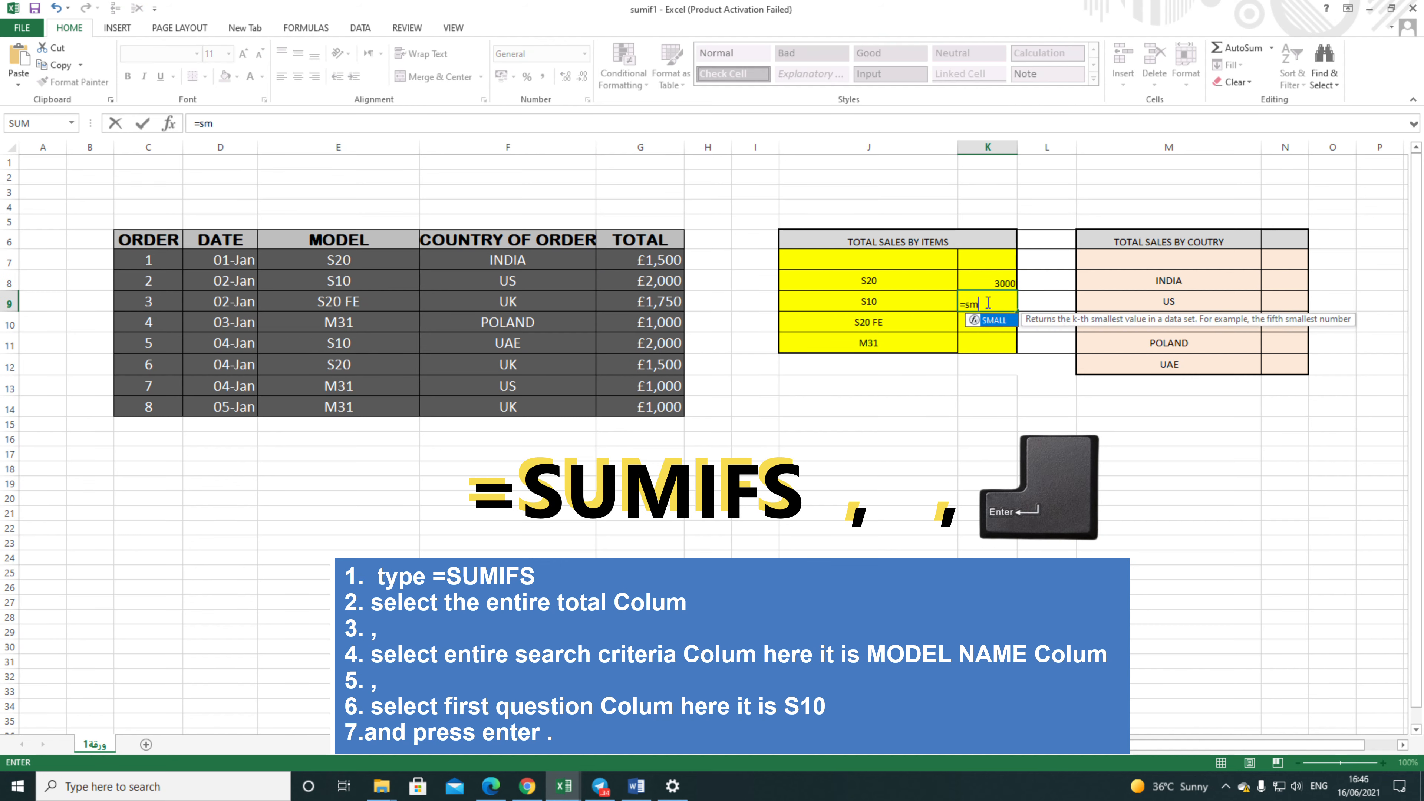
text(um)
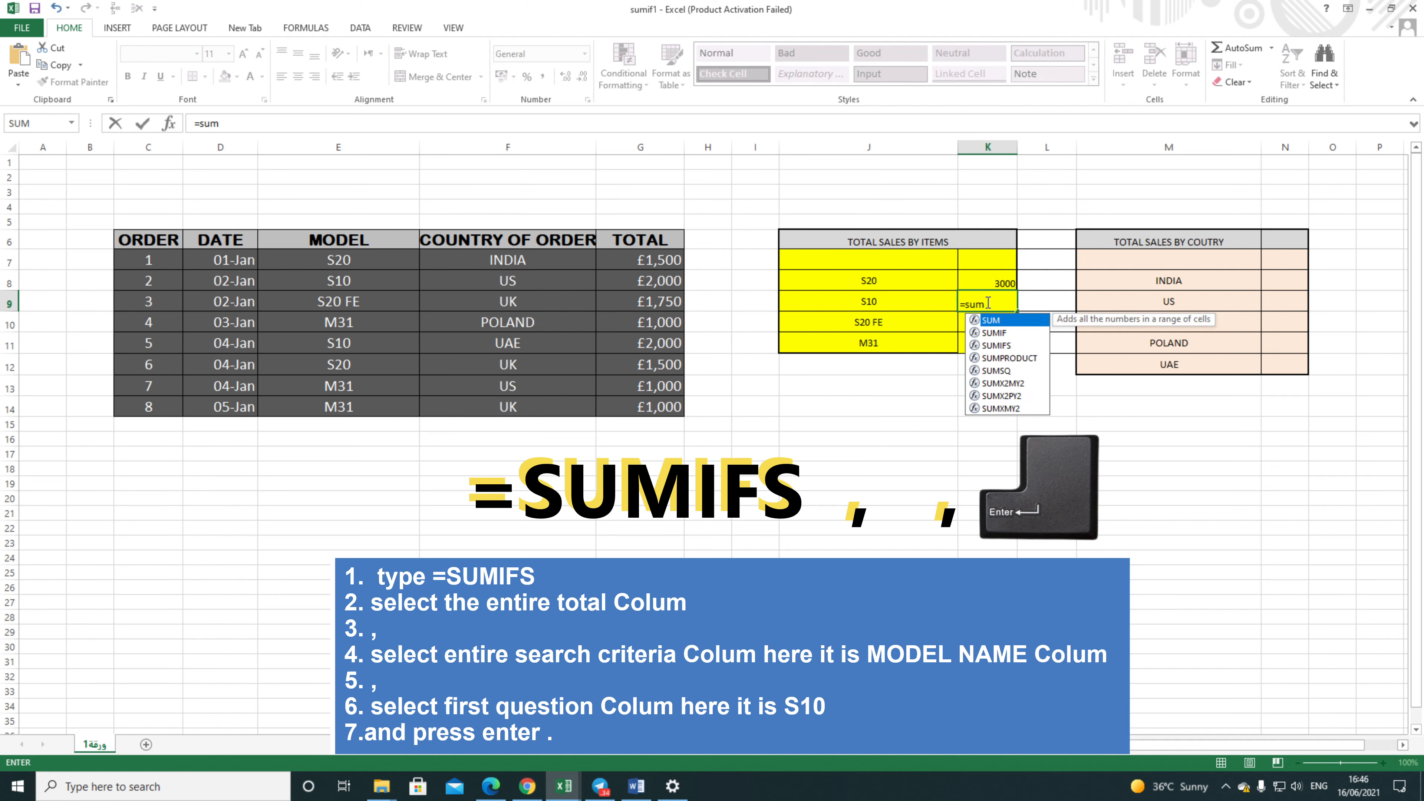
double_click(994, 345)
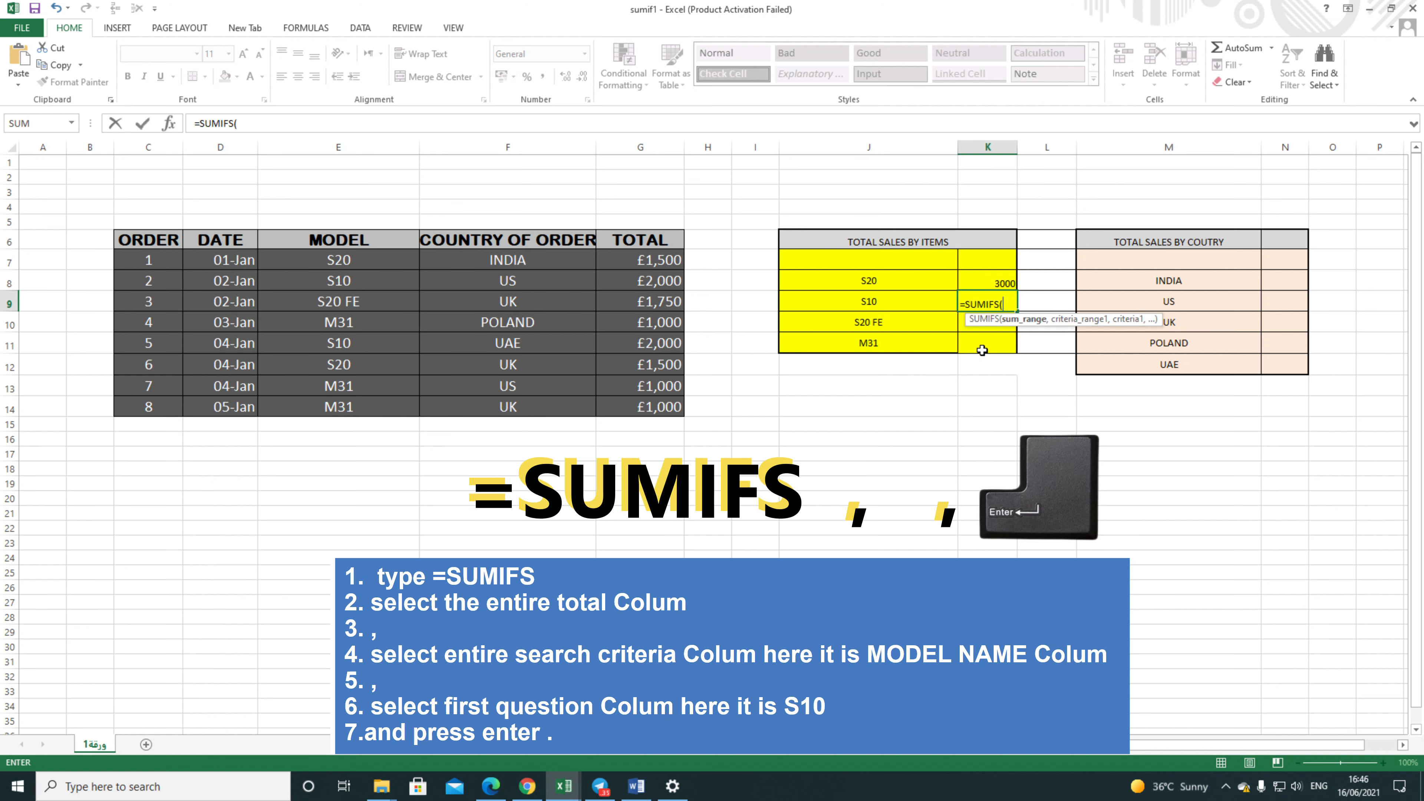
drag(635, 260, 652, 407)
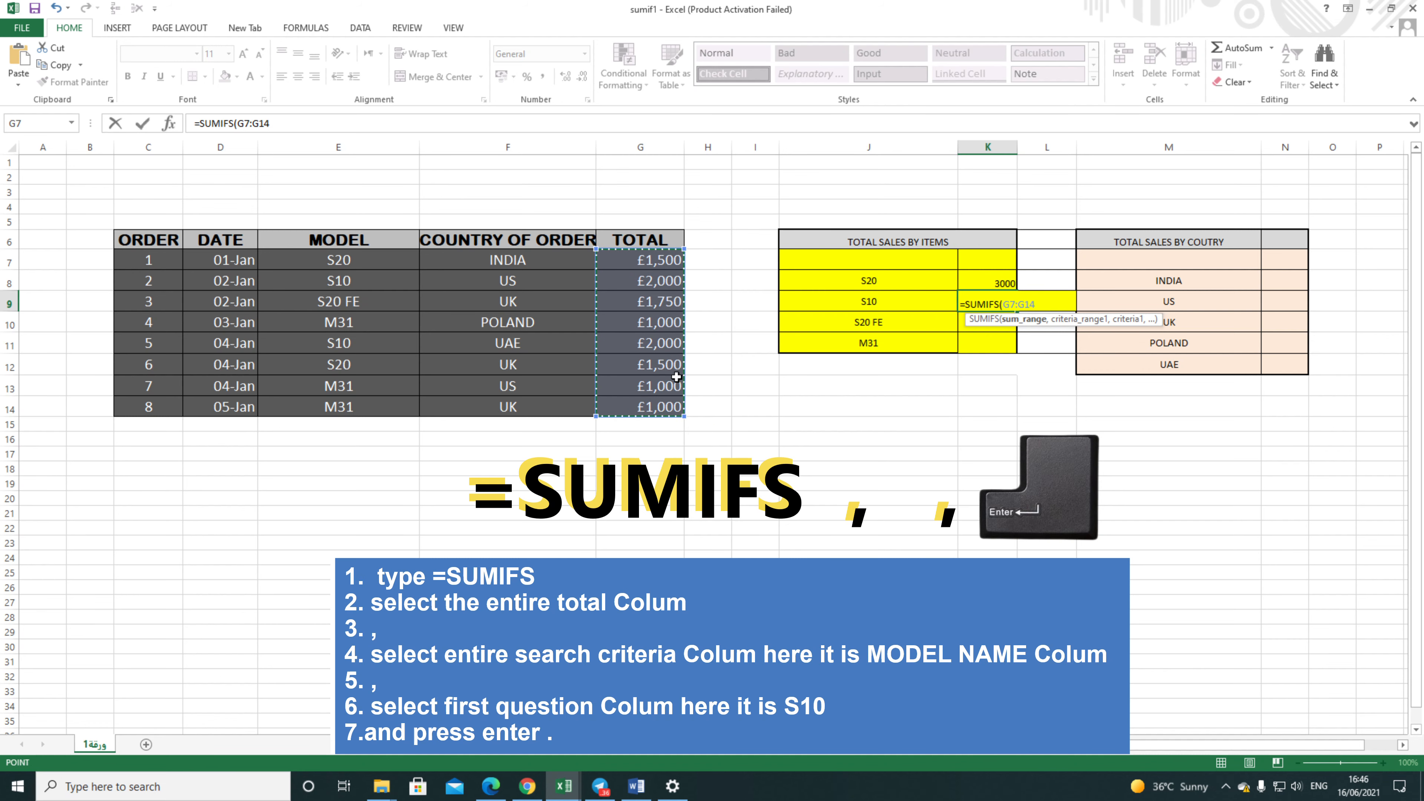
text(,)
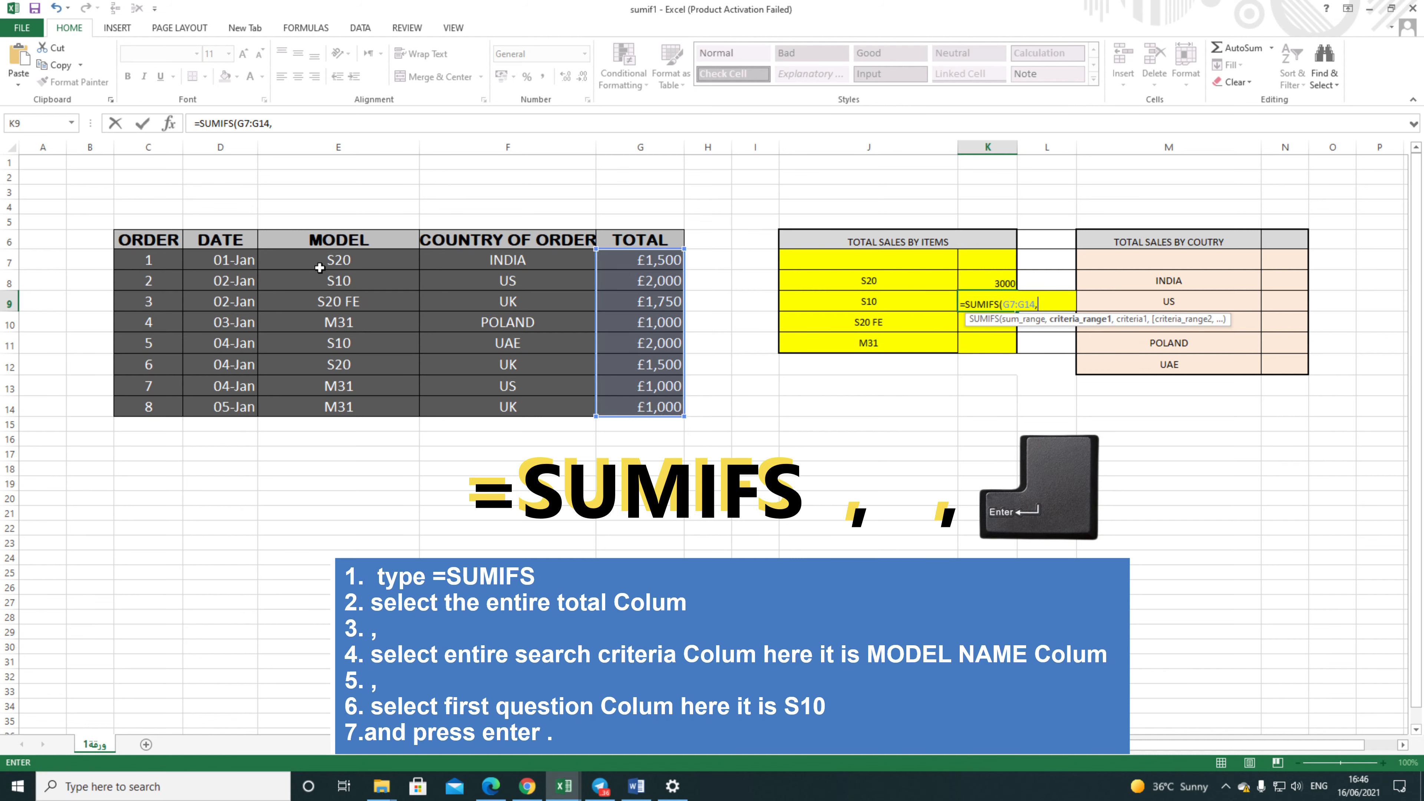
drag(322, 261, 337, 405)
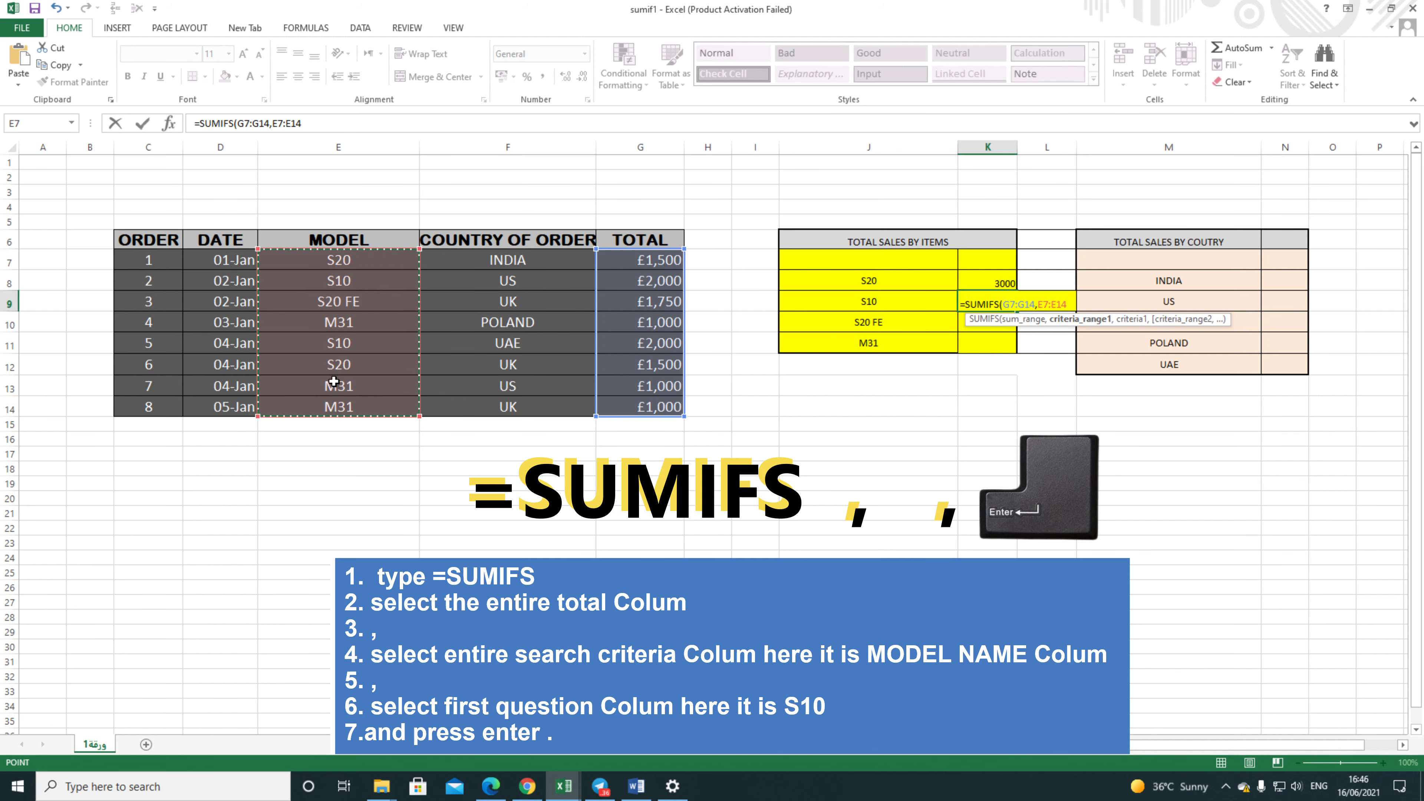
text(,)
click(832, 300)
key(Return)
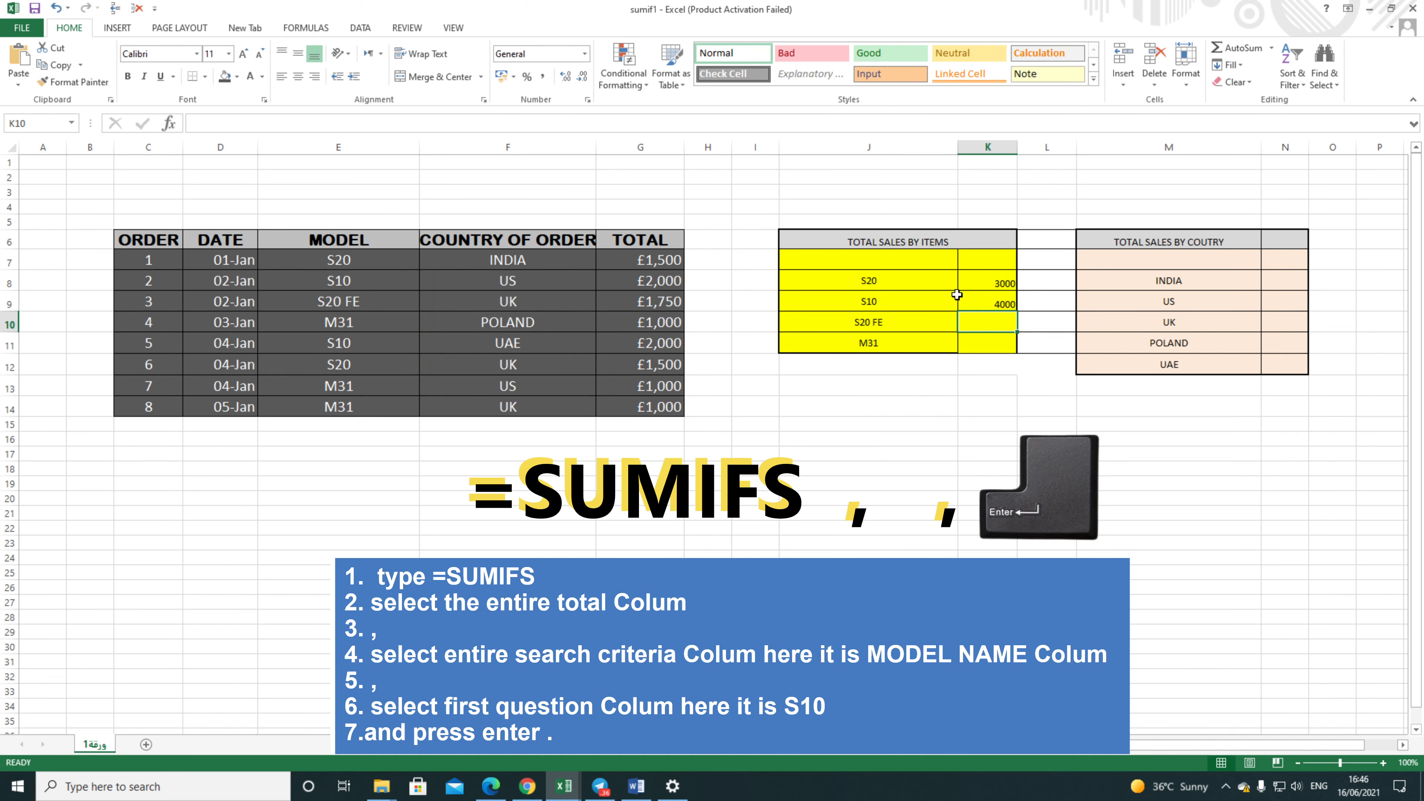
- Check the S10 total in K9 against the totals of the S10 orders in the sales table
click(999, 303)
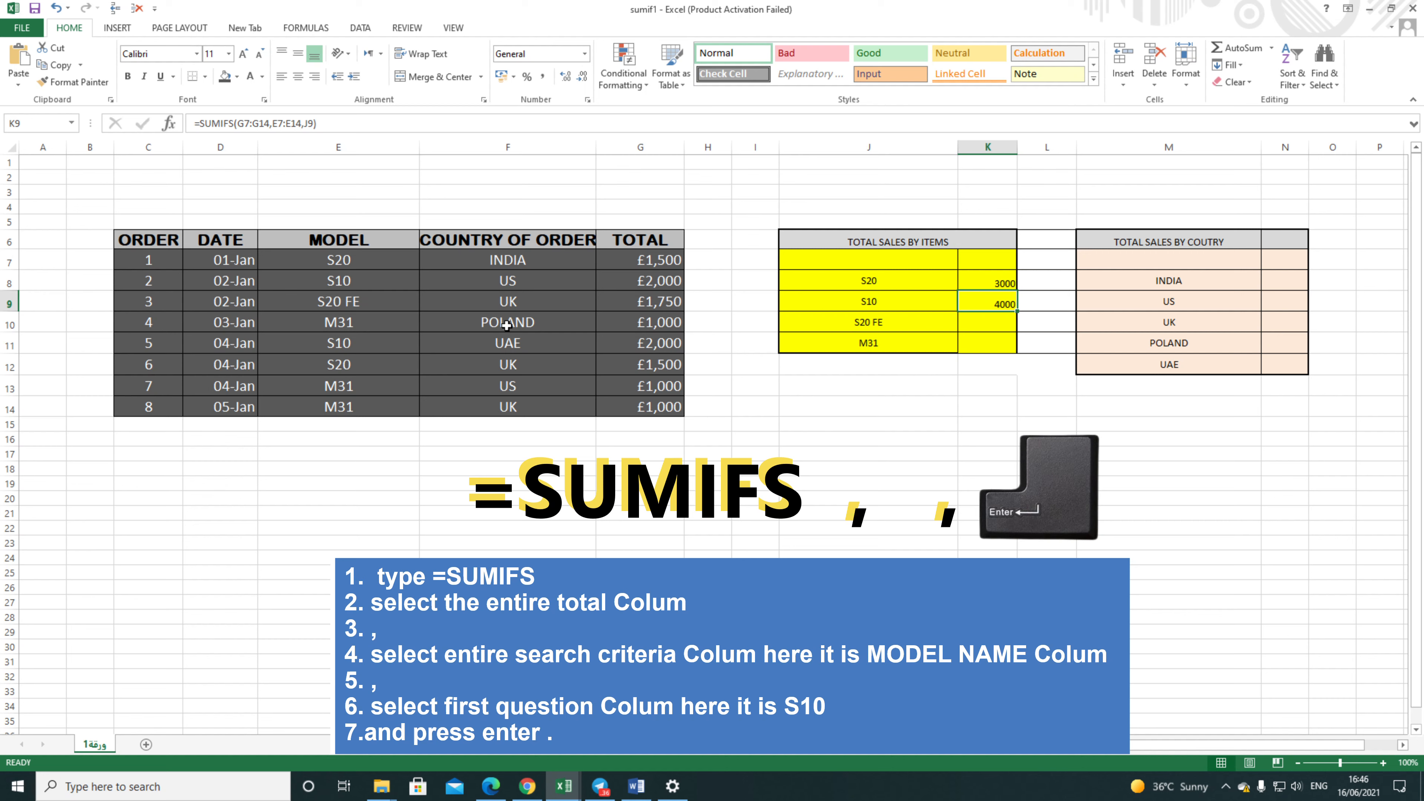
click(359, 287)
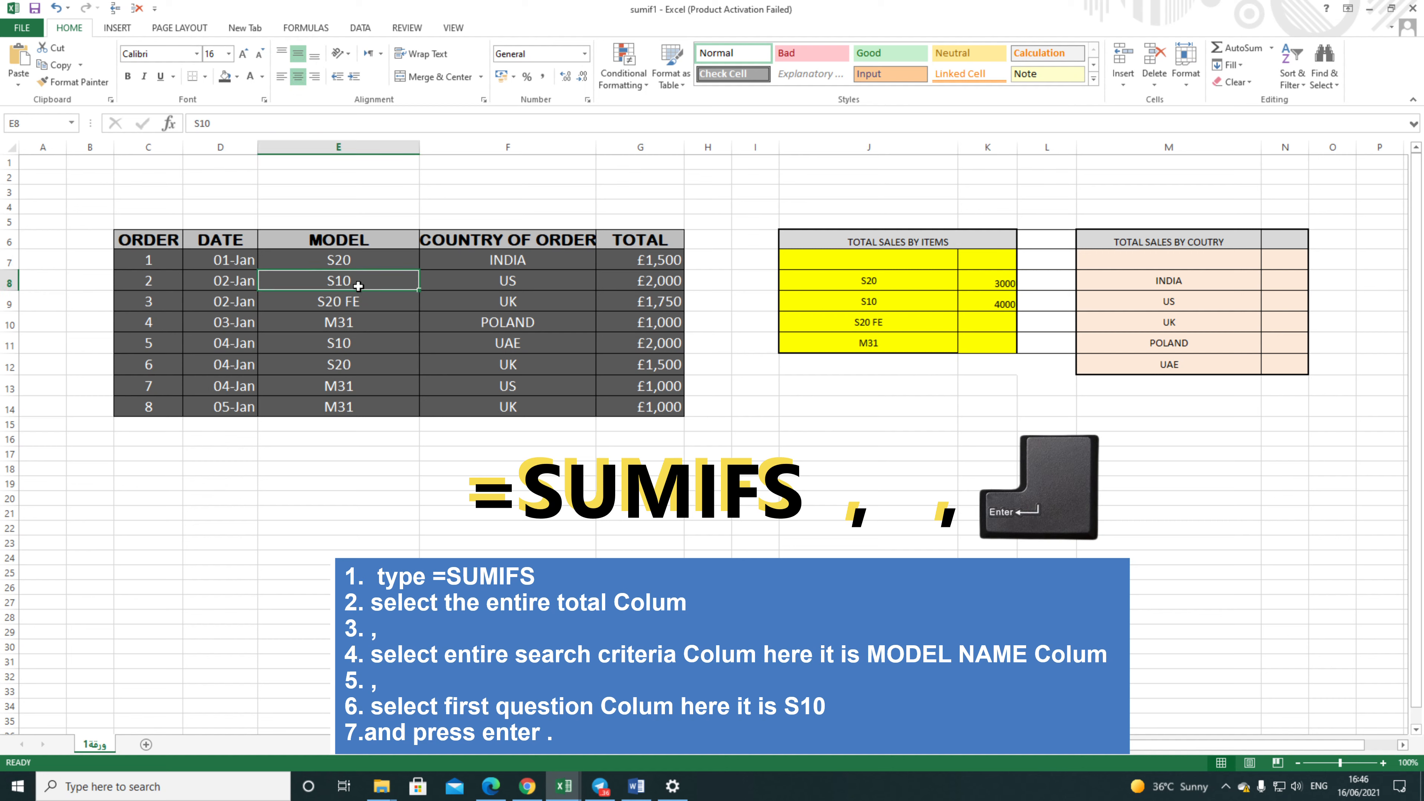
click(618, 280)
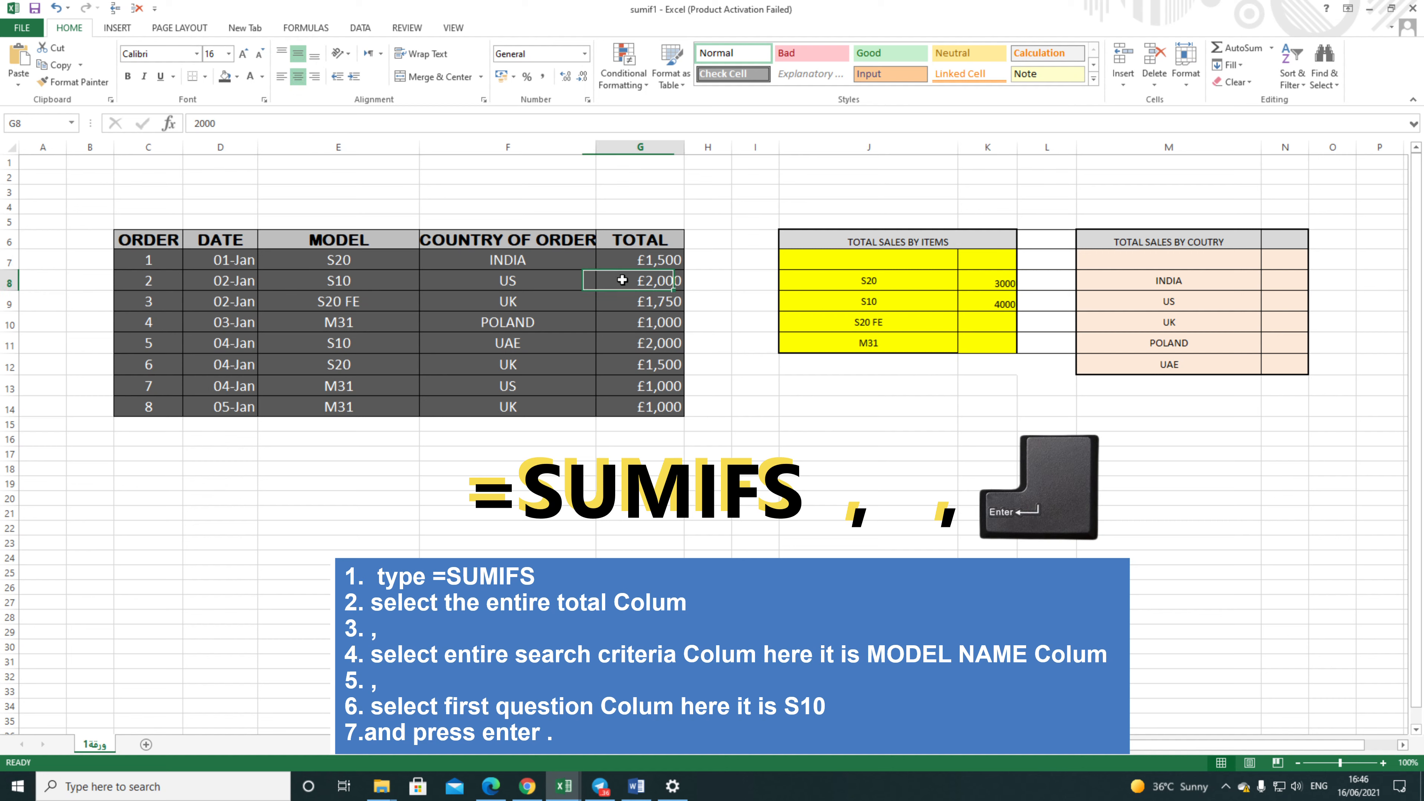
click(359, 344)
click(614, 343)
- Fill the SUMIFS formula from K9 down to K11 to calculate the S20 FE and M31 totals
click(1006, 306)
drag(1017, 314, 1017, 354)
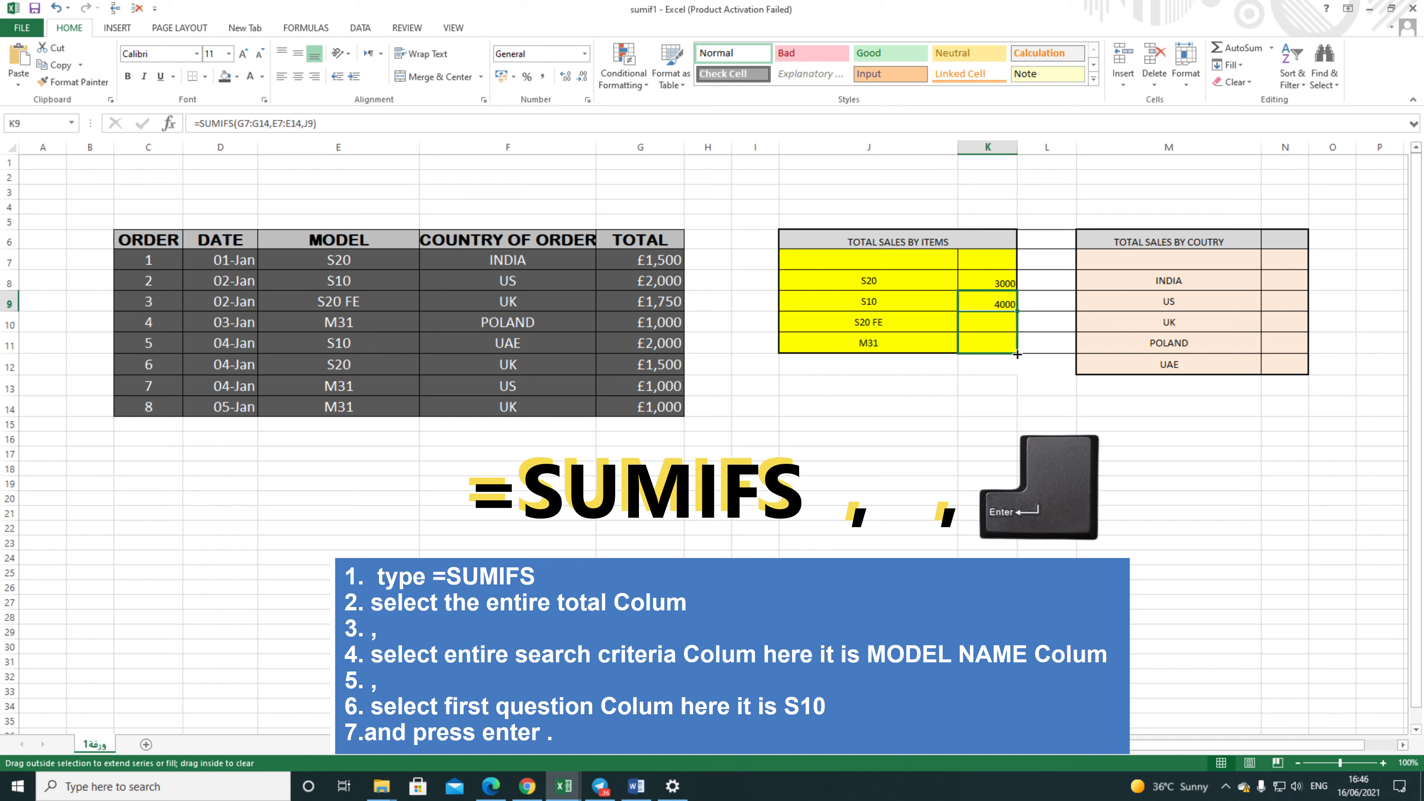
drag(1017, 354, 1017, 354)
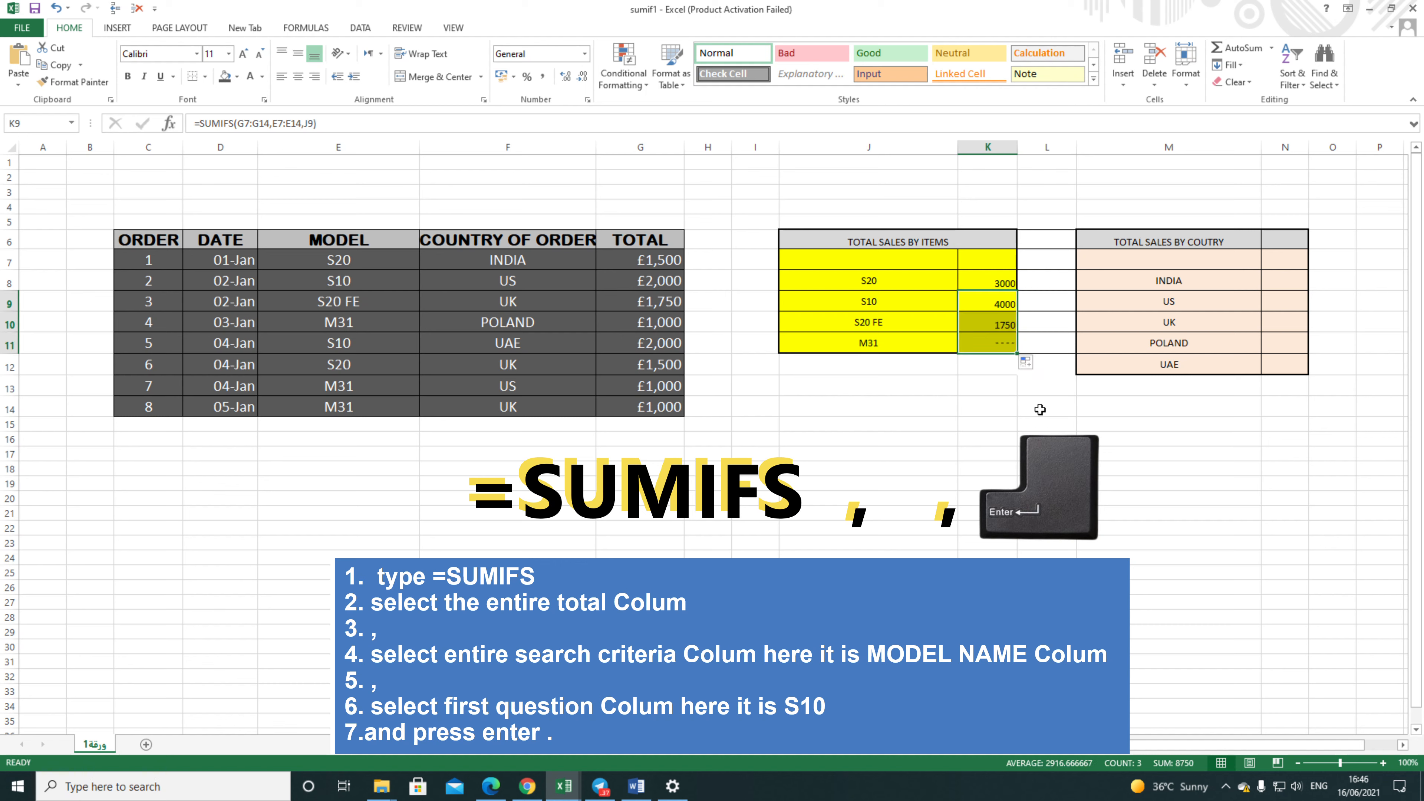
click(1037, 425)
click(1004, 329)
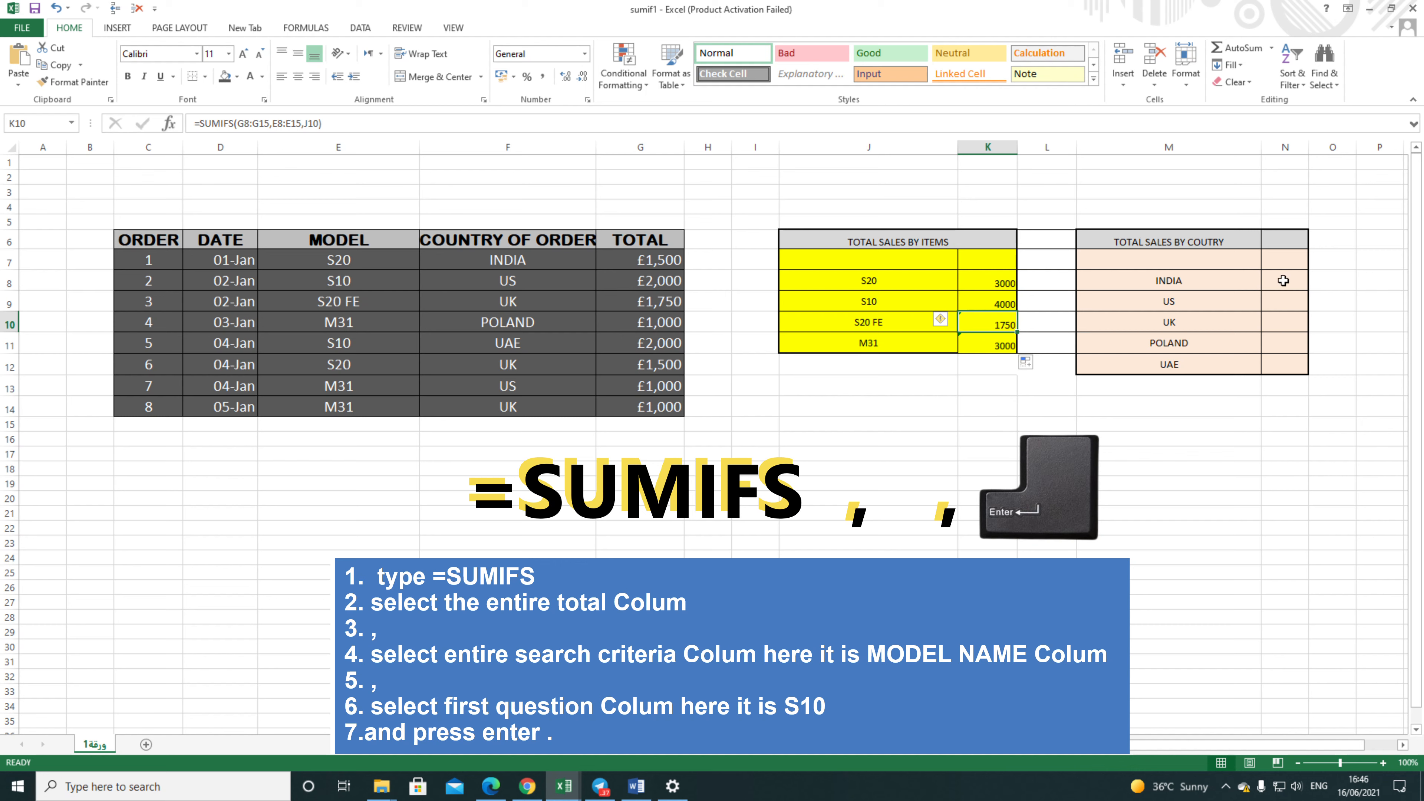
- Examine the list of countries in the TOTAL SALES BY COUTRY table
click(1178, 283)
click(1200, 303)
click(1183, 280)
click(1185, 301)
click(1185, 322)
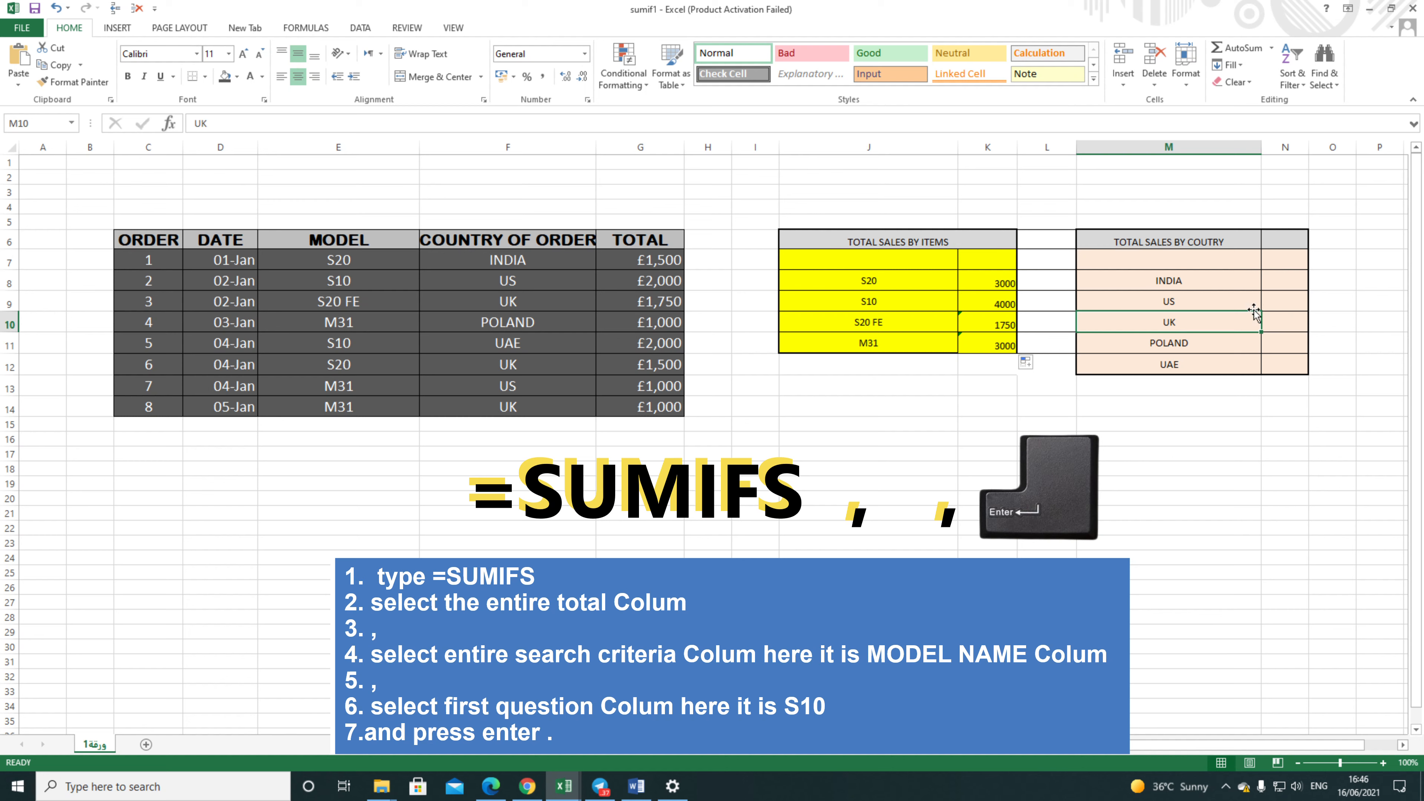
- Calculate the total sales for INDIA in N8 with the formula =SUMIFS(G7:G14,F7:F14,M8)
click(1280, 282)
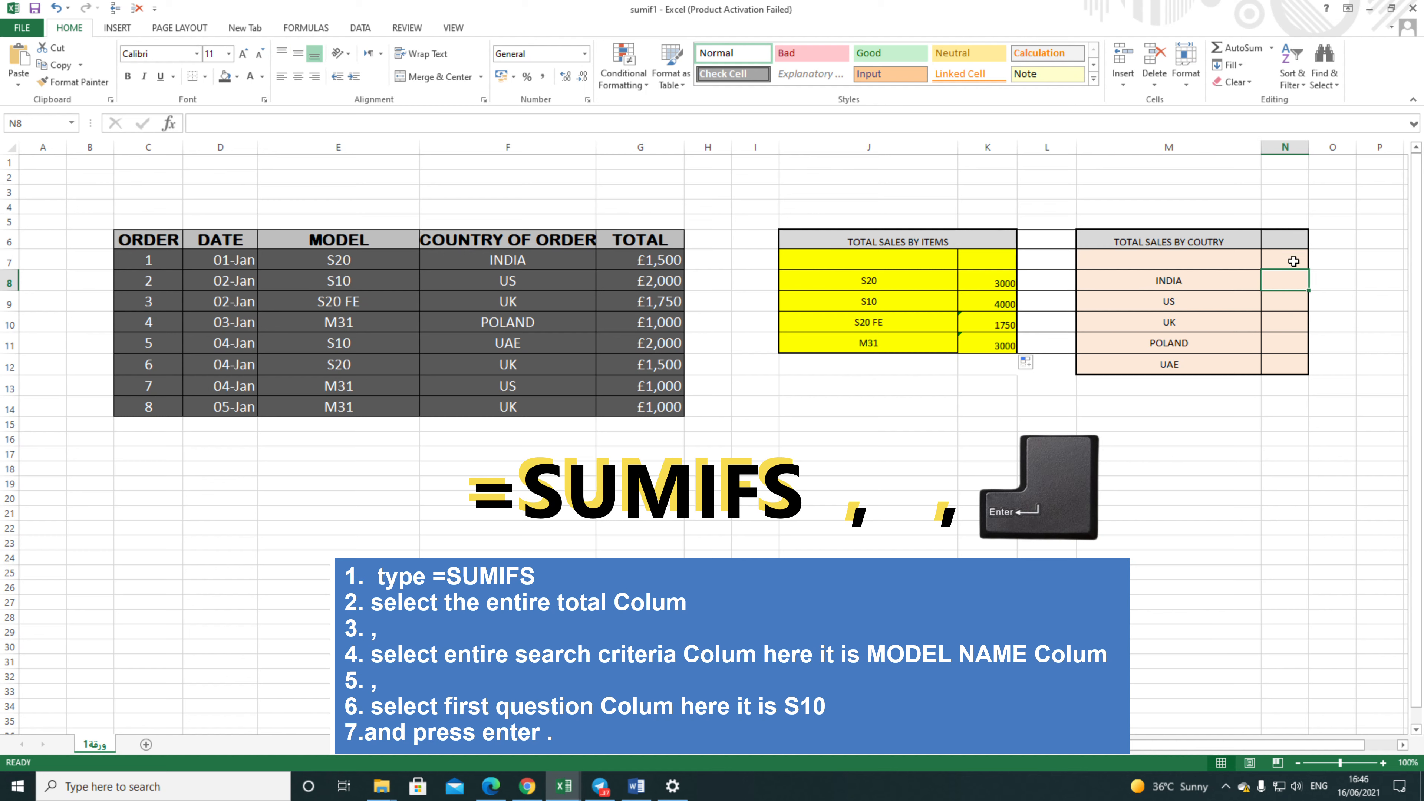
text(=)
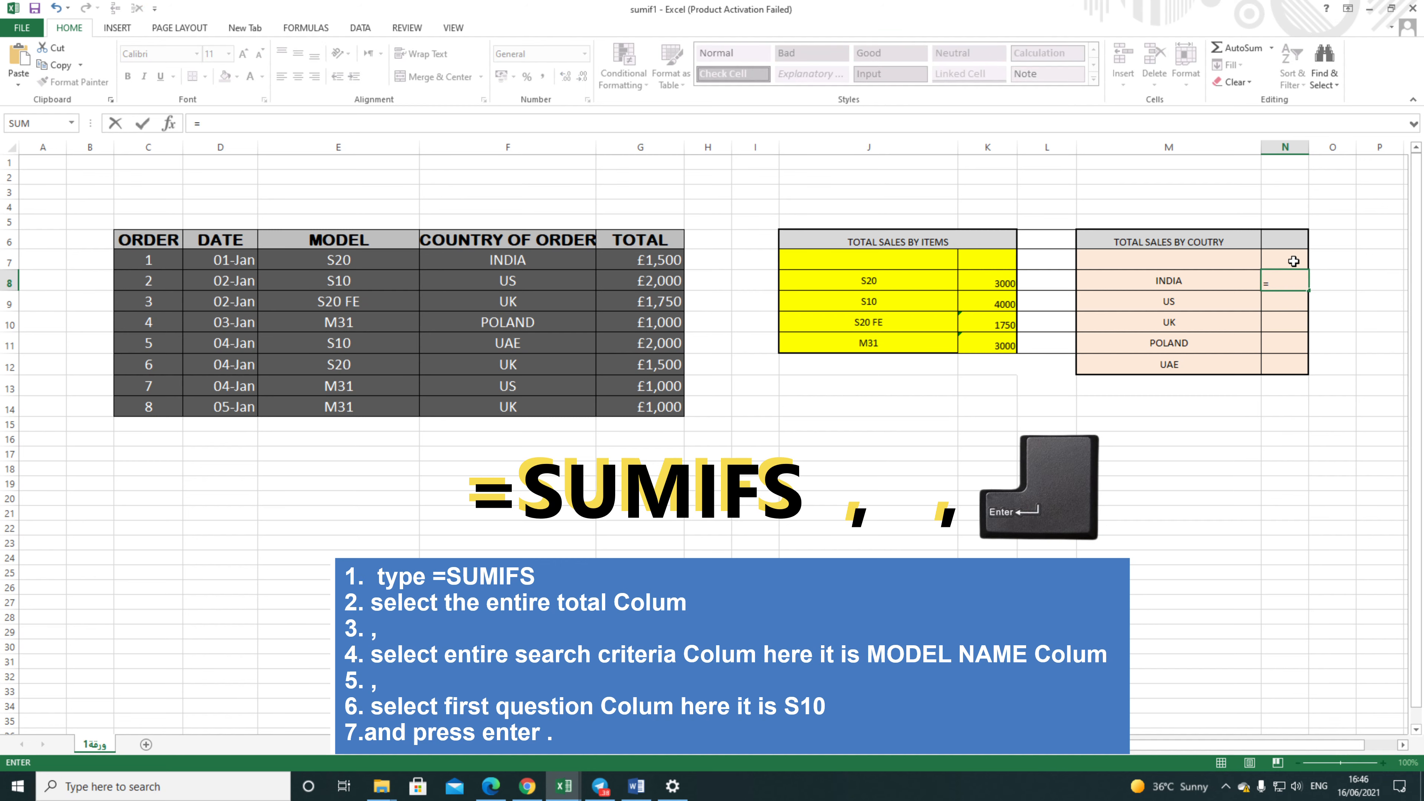
text(sum)
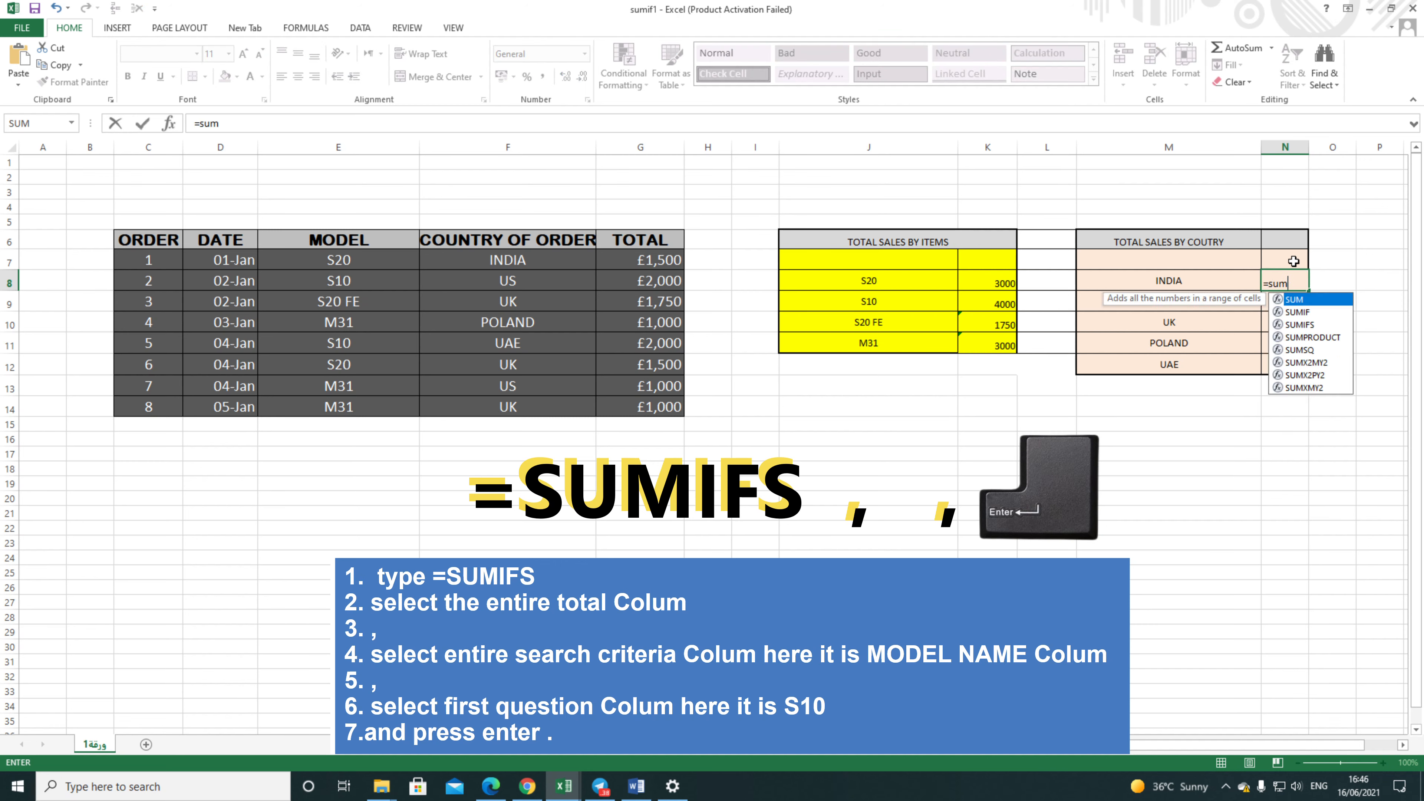
double_click(1315, 328)
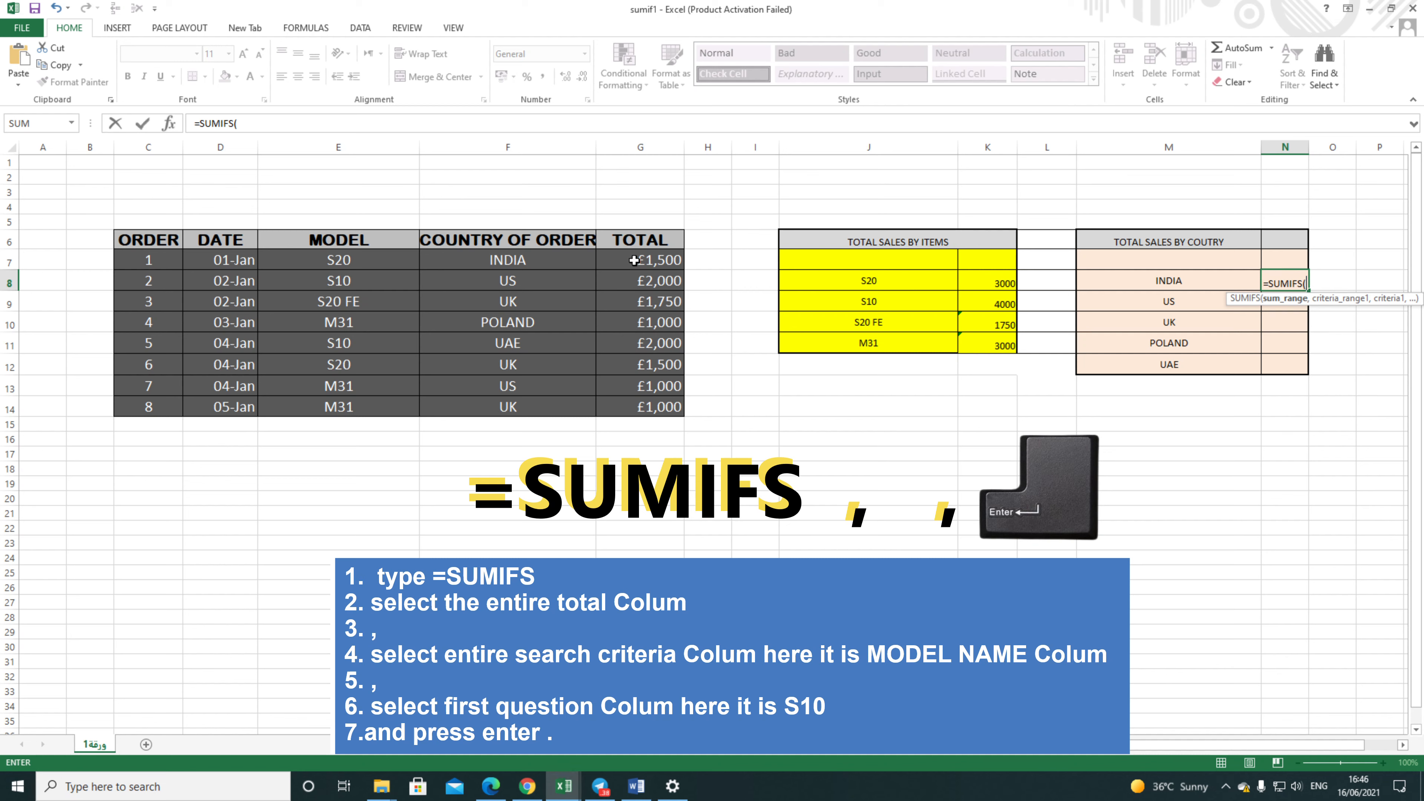
drag(634, 261, 645, 403)
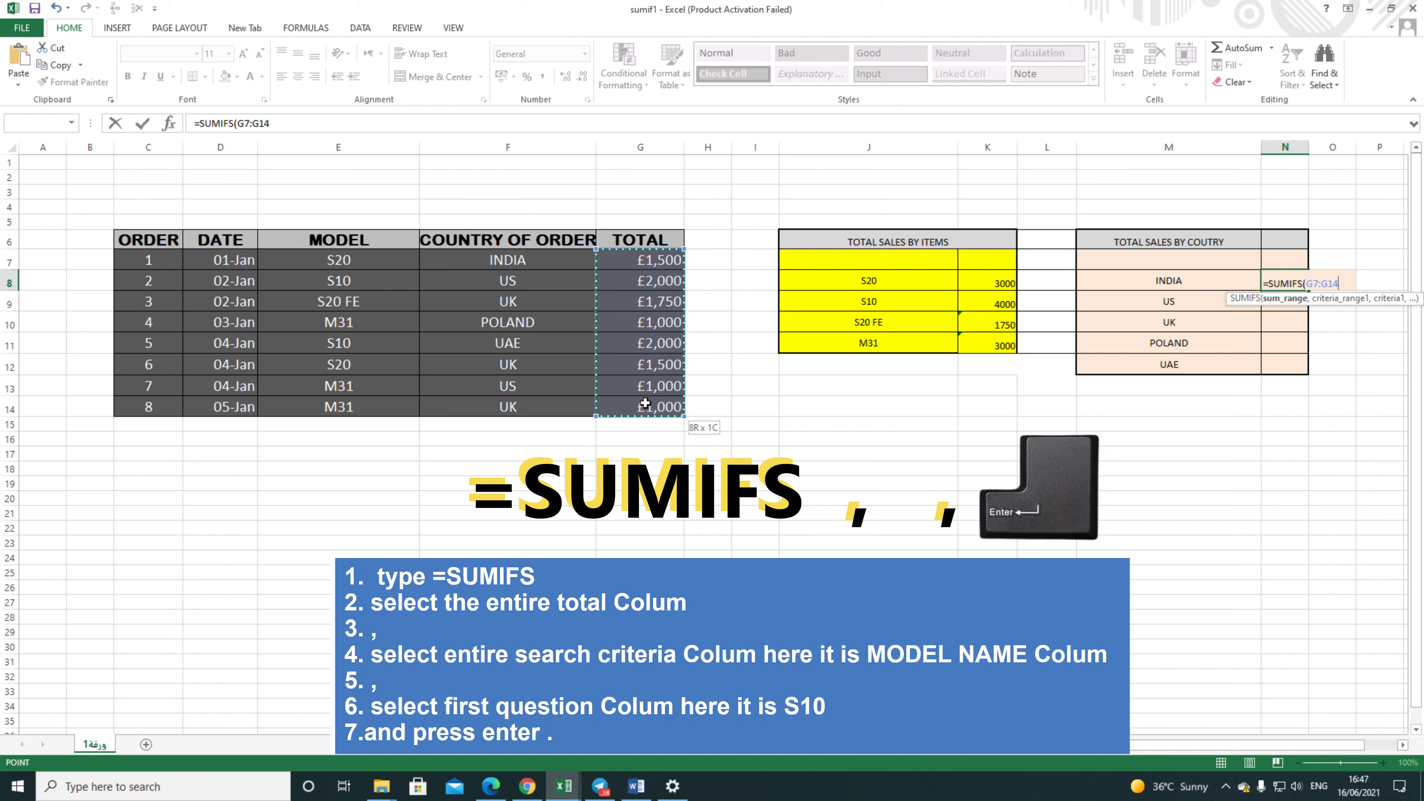
text(,)
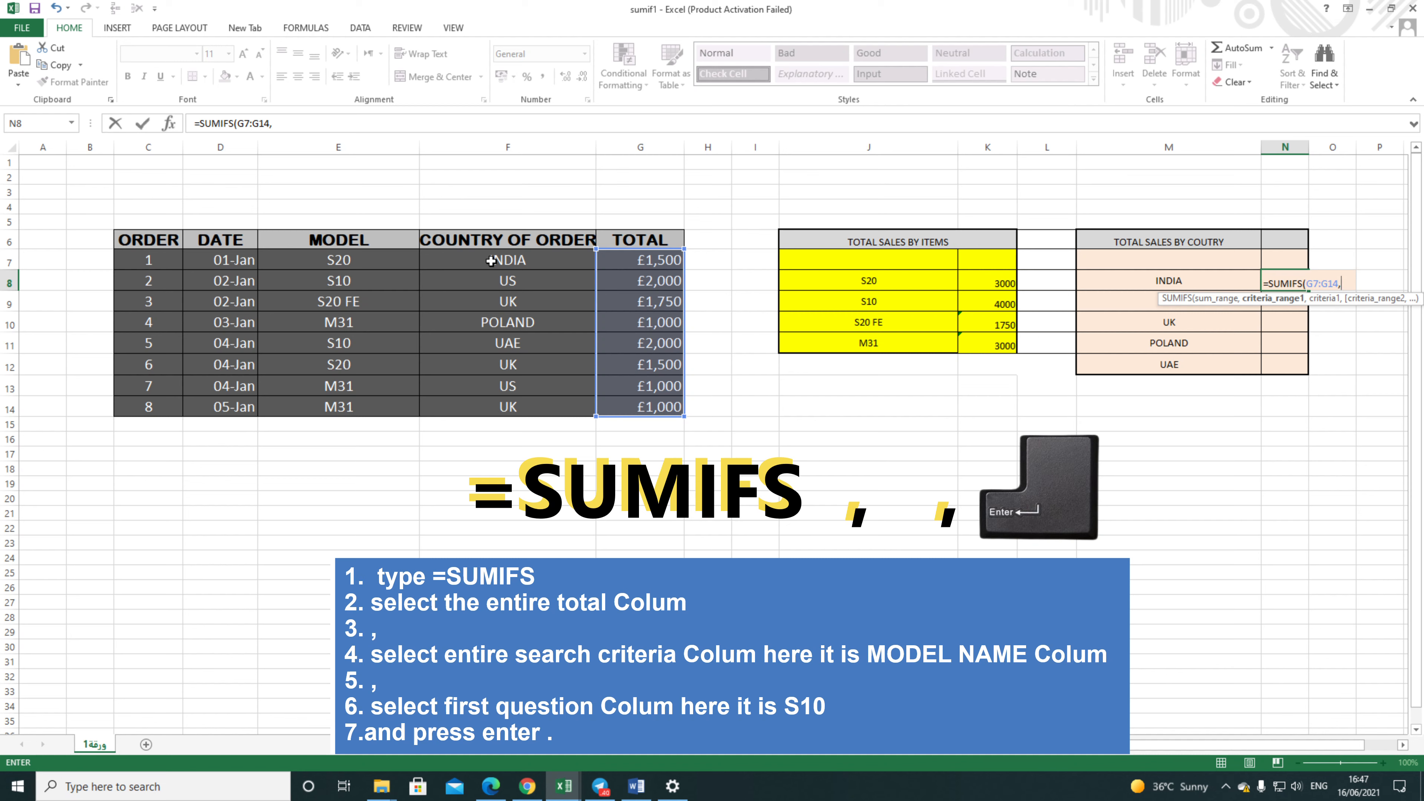
drag(491, 261, 499, 409)
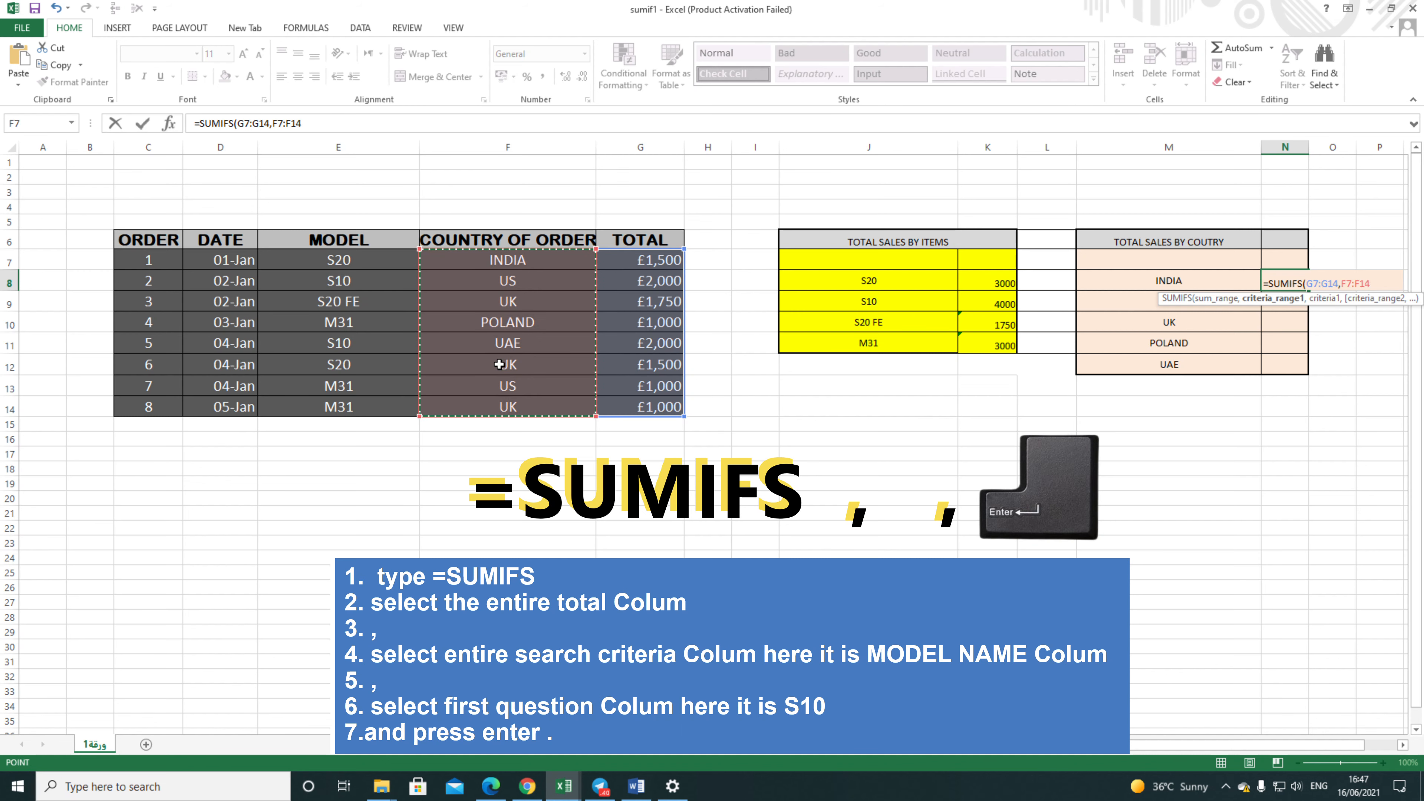
text(,)
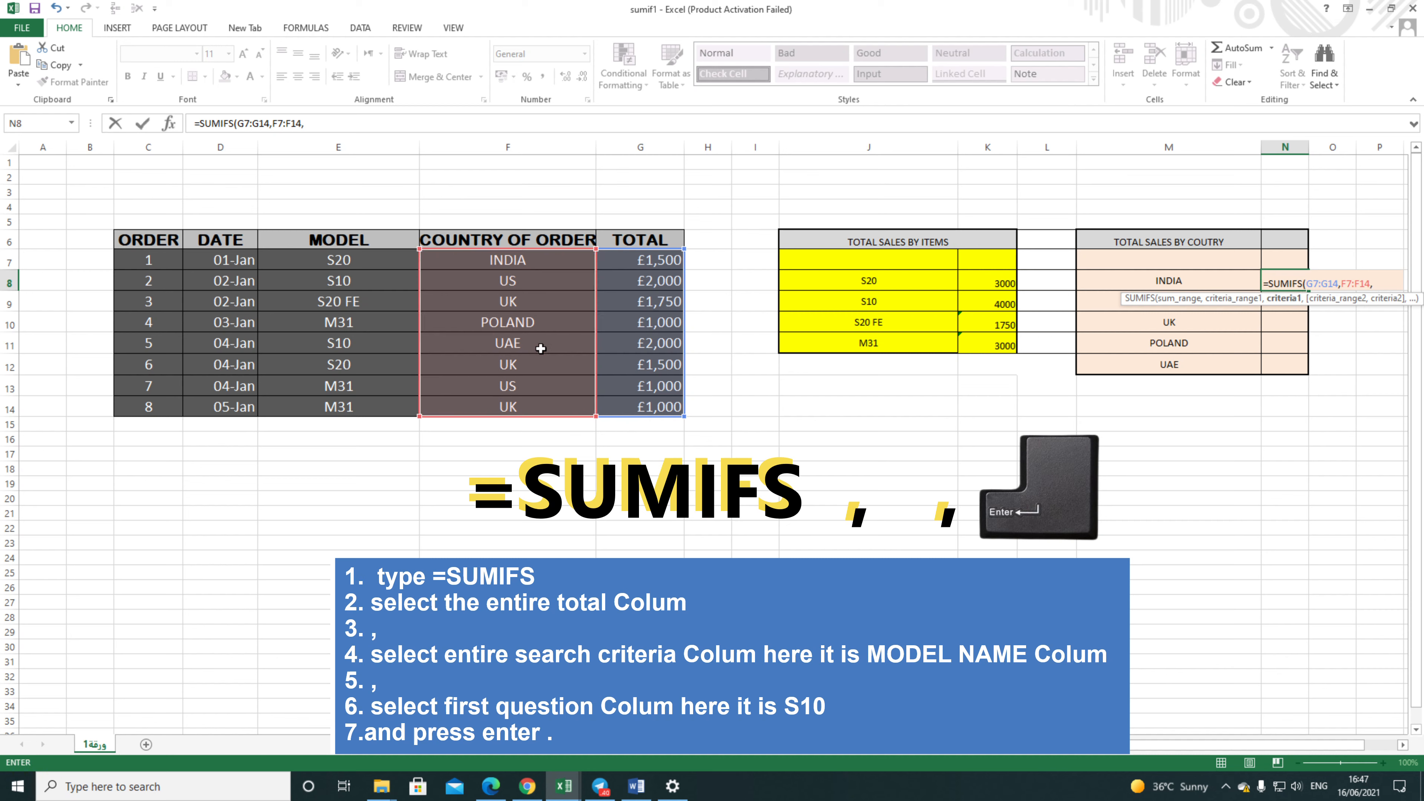
click(1129, 280)
key(Return)
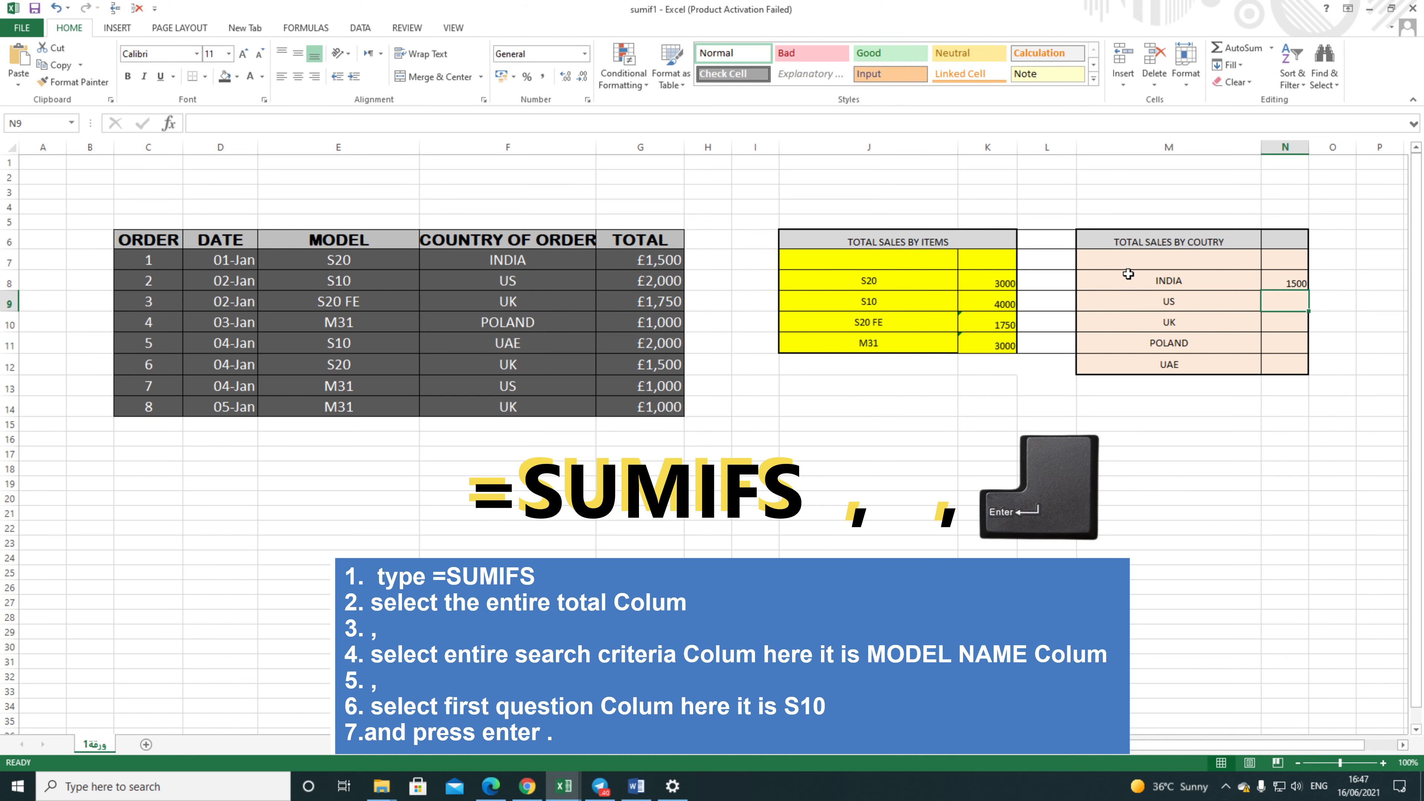
- Check the INDIA total in N8 against the INDIA order in the sales table
click(1293, 284)
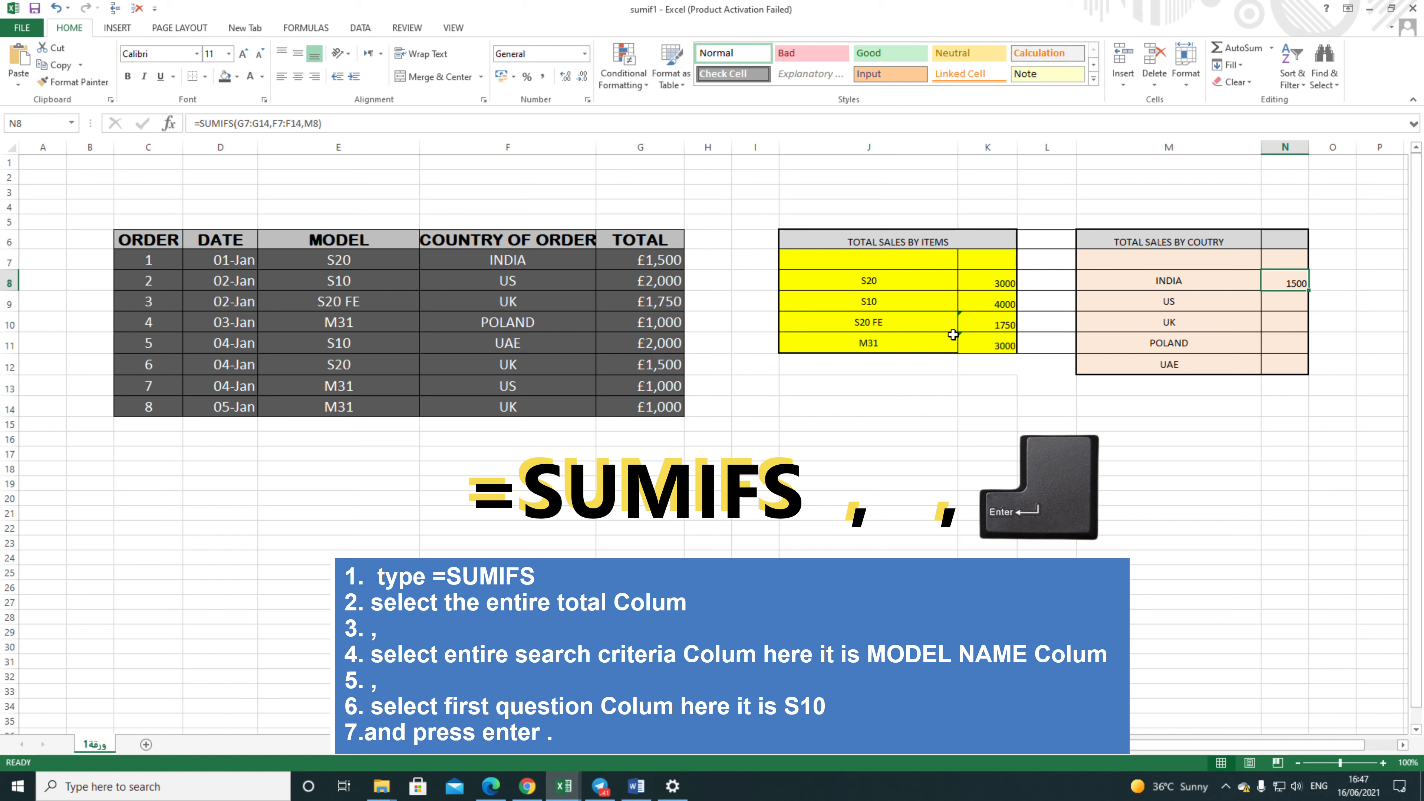
click(548, 263)
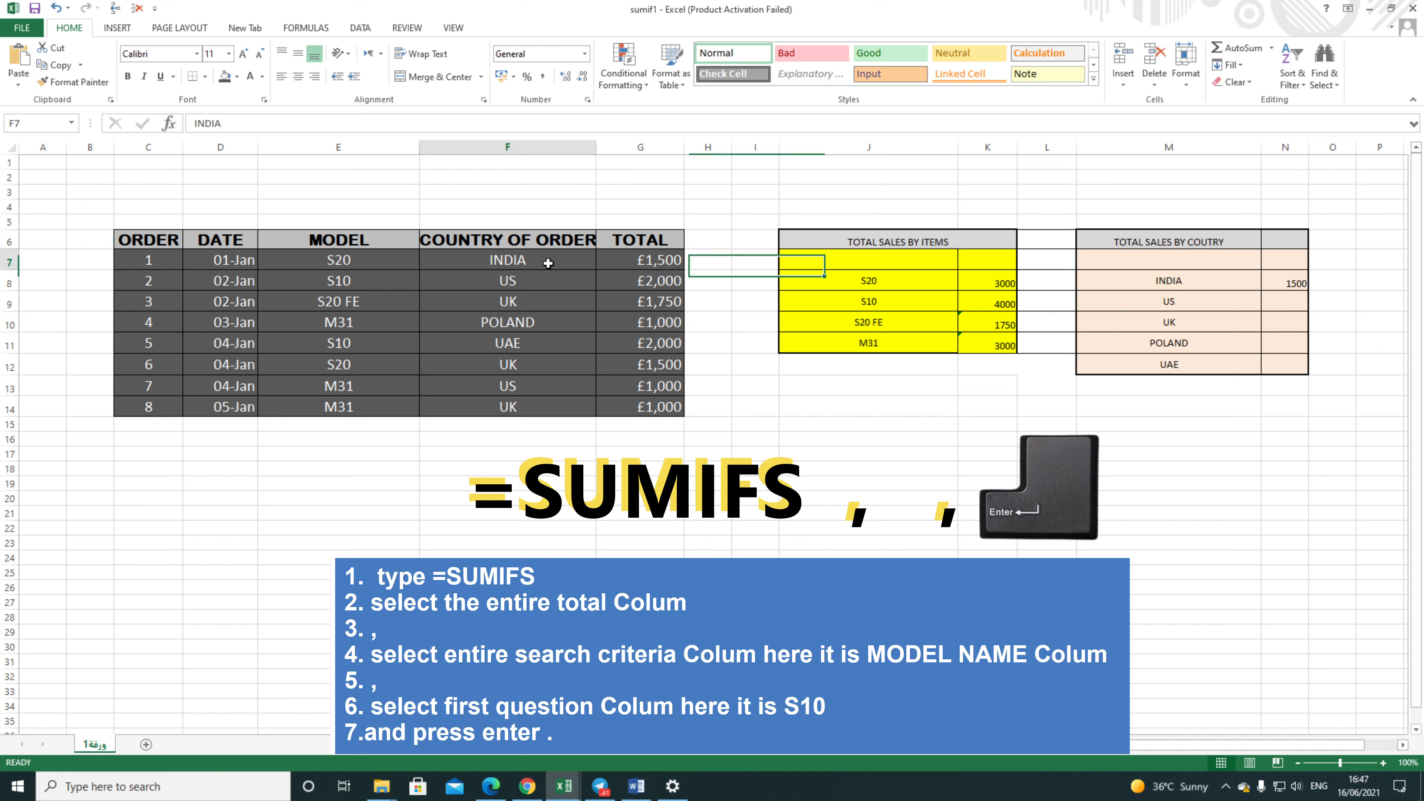
click(646, 267)
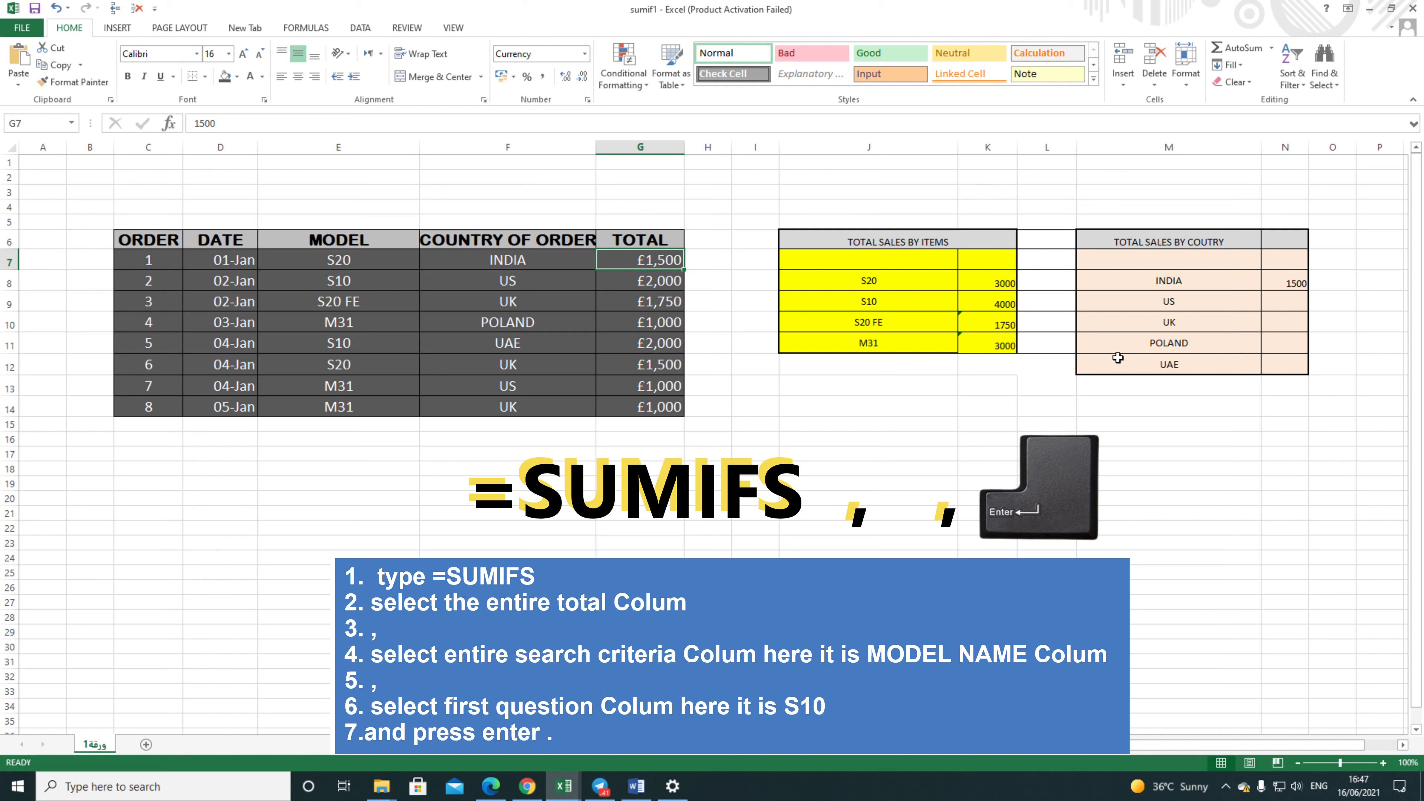
- Calculate the total sales for US in N9 with the formula =SUMIFS(G7:G14,F7:F14,M9)
click(1278, 300)
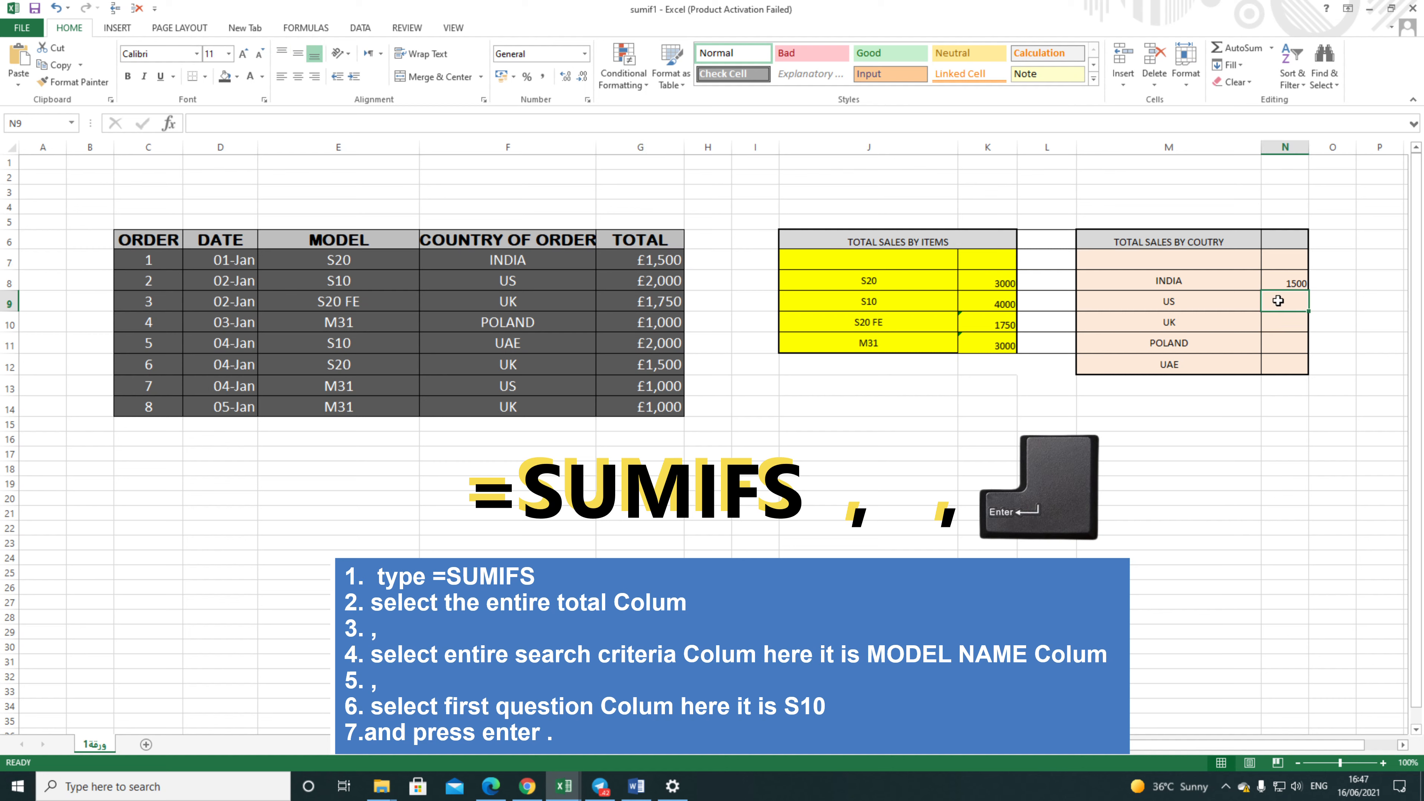
text(=su)
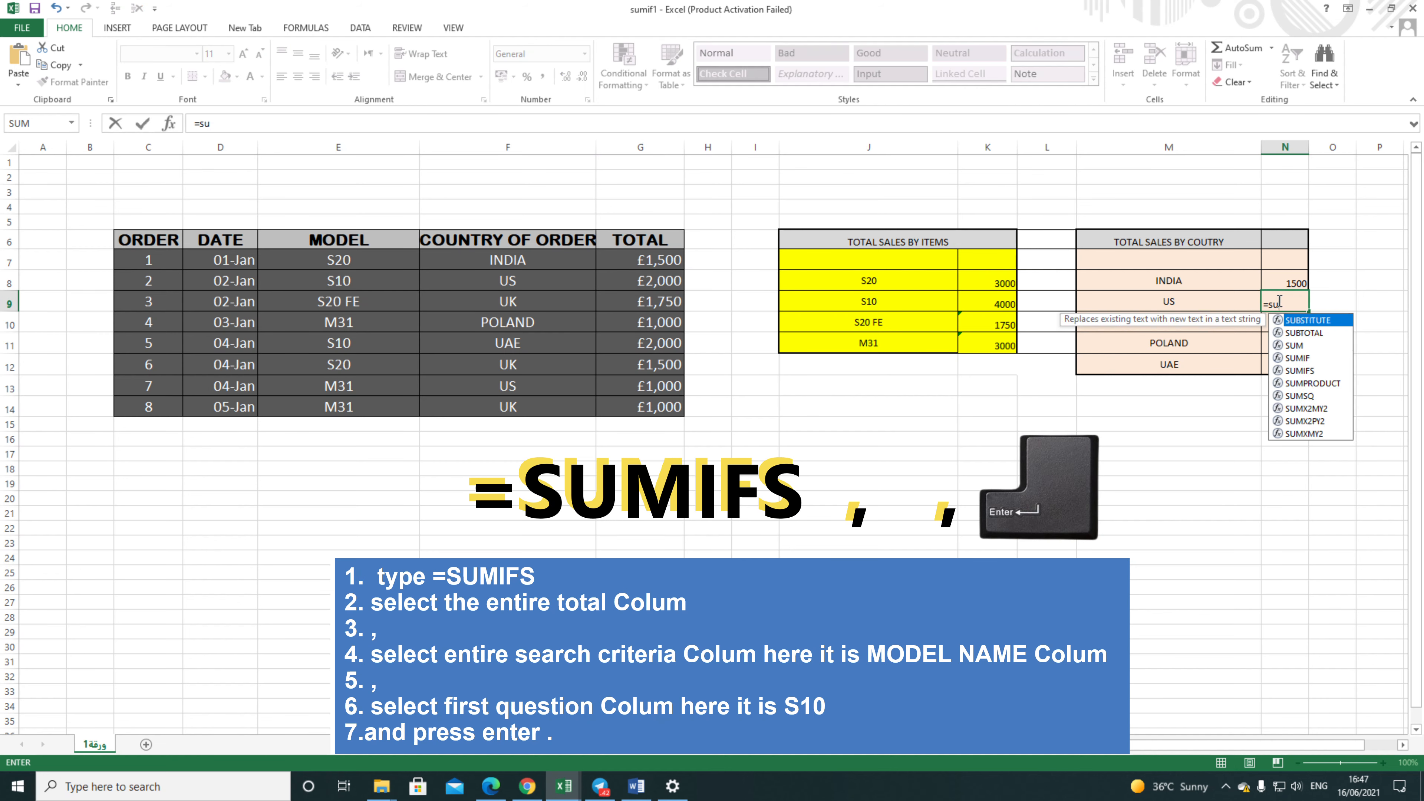
text(m)
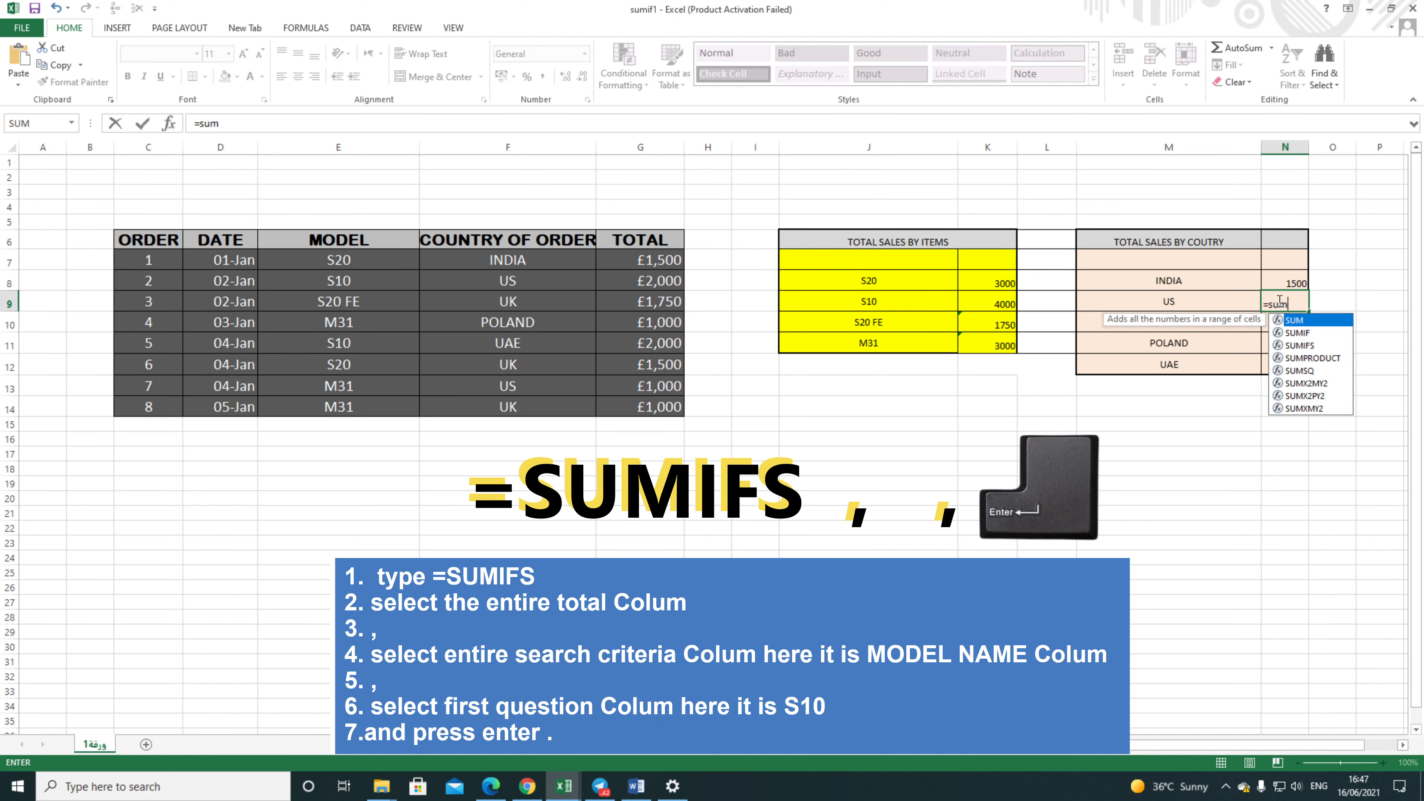
double_click(1314, 346)
drag(657, 270, 664, 413)
text(,)
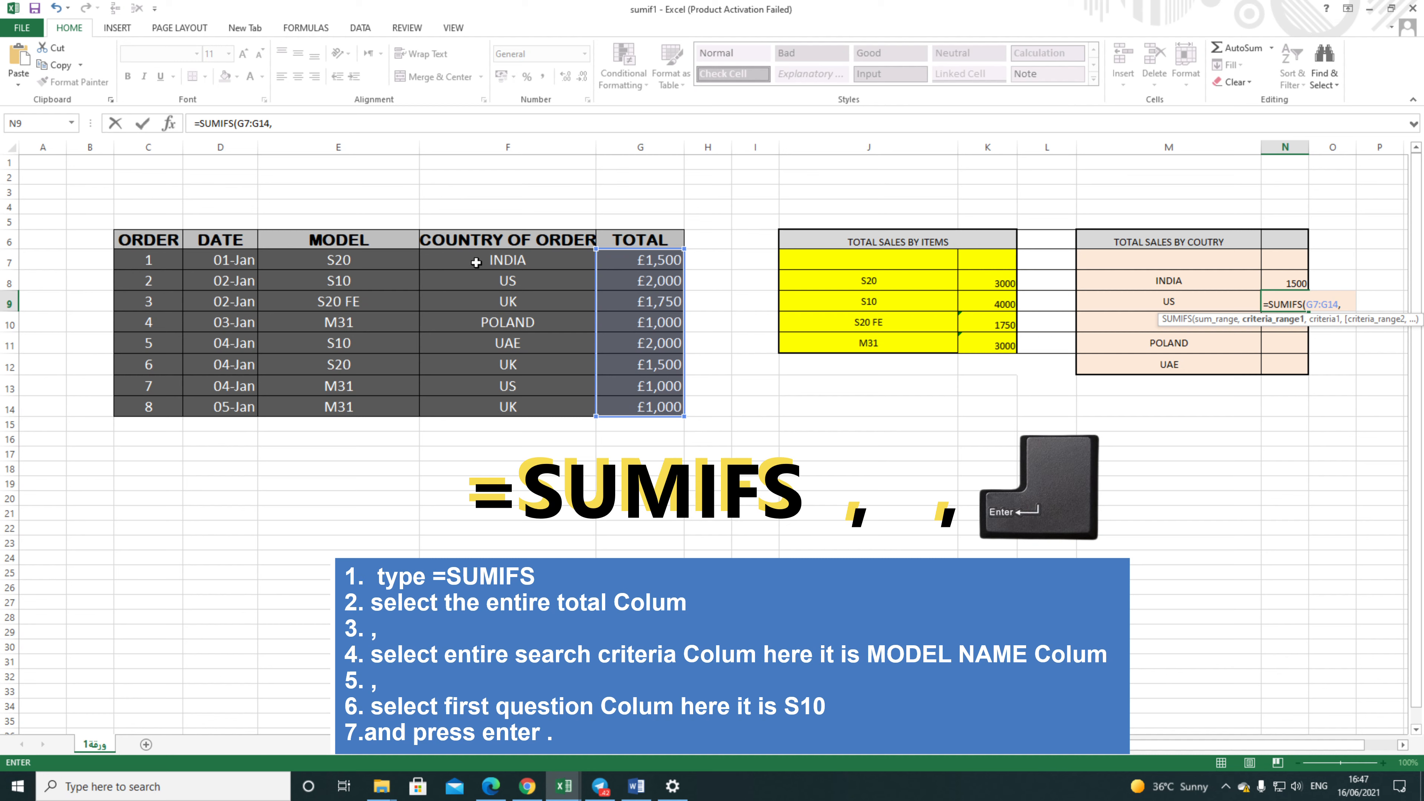
drag(477, 262, 504, 407)
text(,)
click(1118, 303)
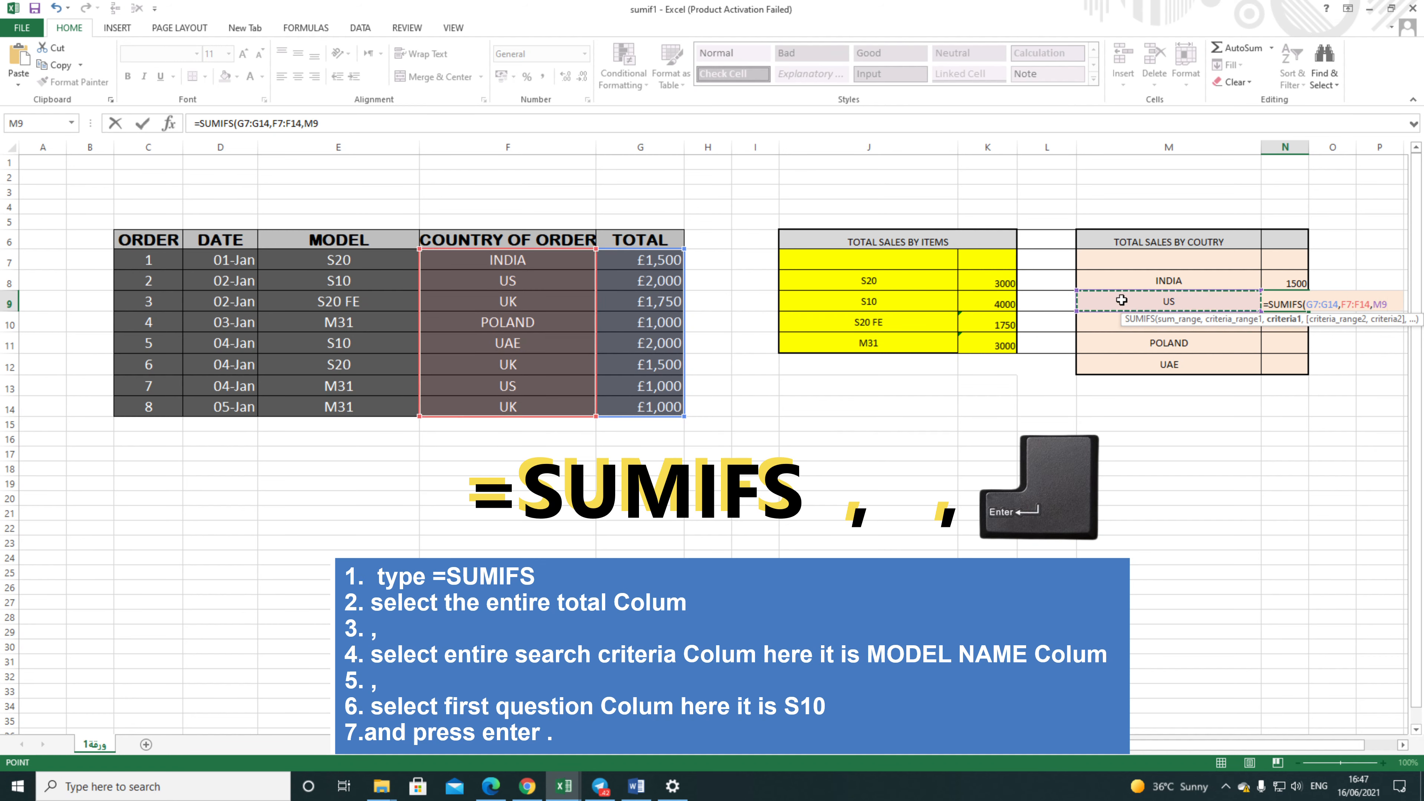
key(Return)
- Check the US total in N9 against the totals of the US orders in the sales table
click(1290, 304)
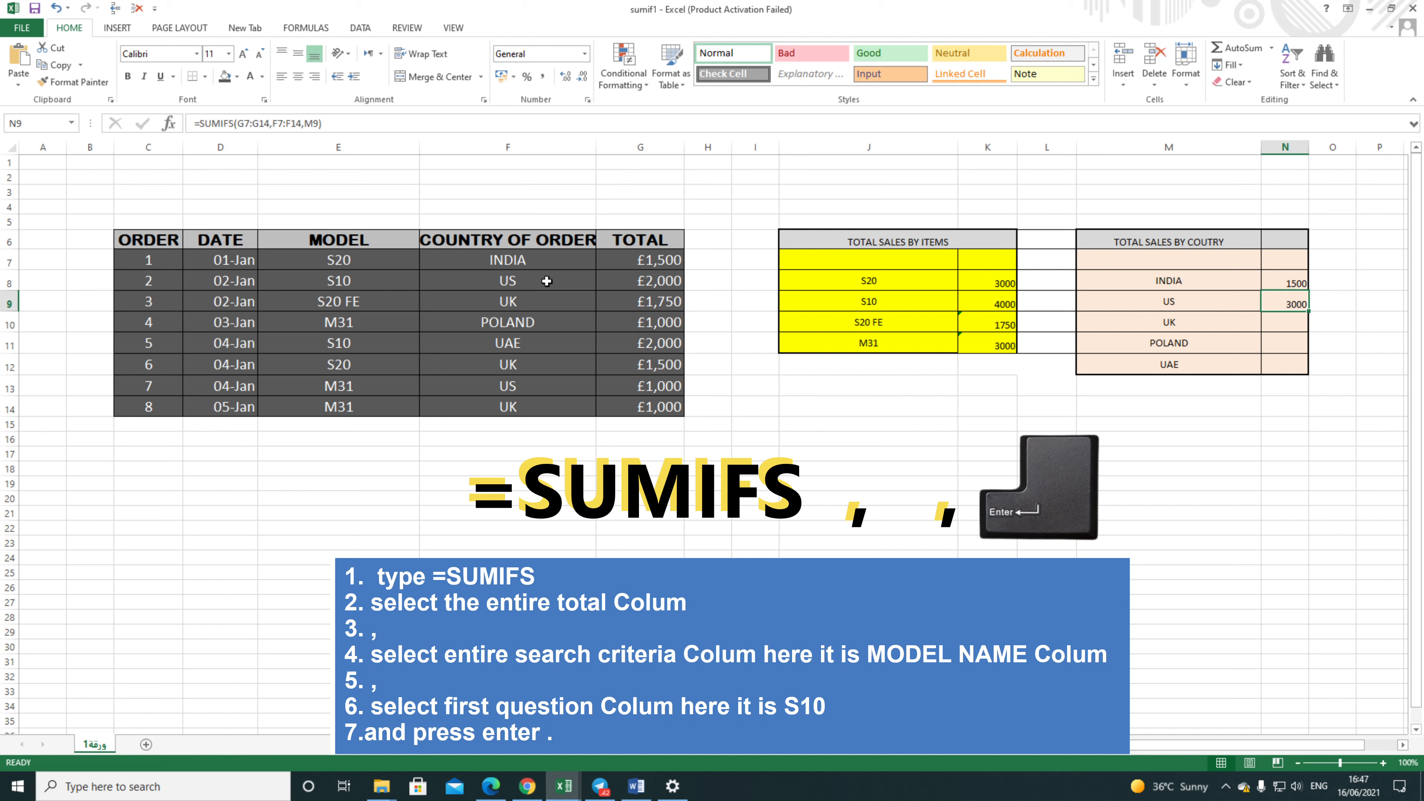
click(627, 281)
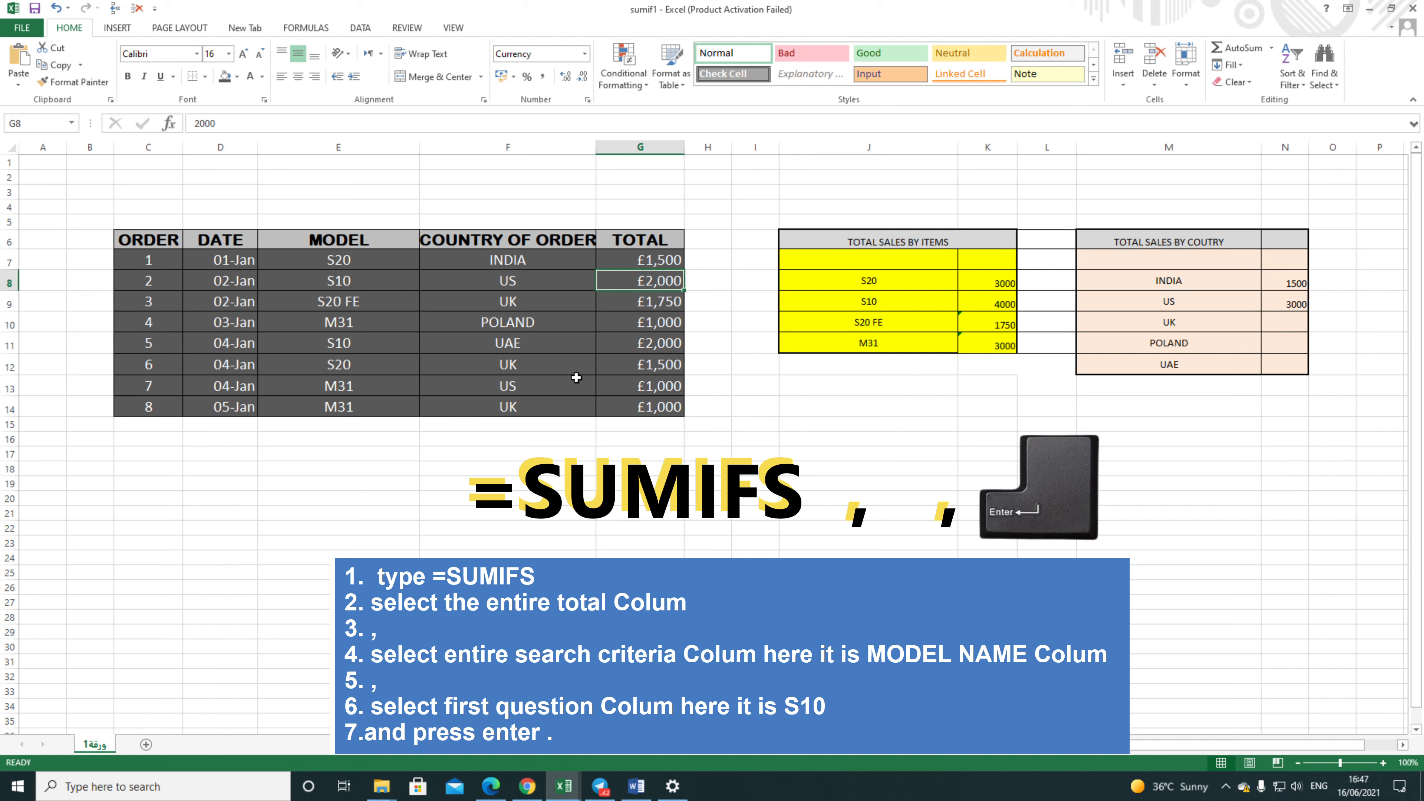
click(628, 391)
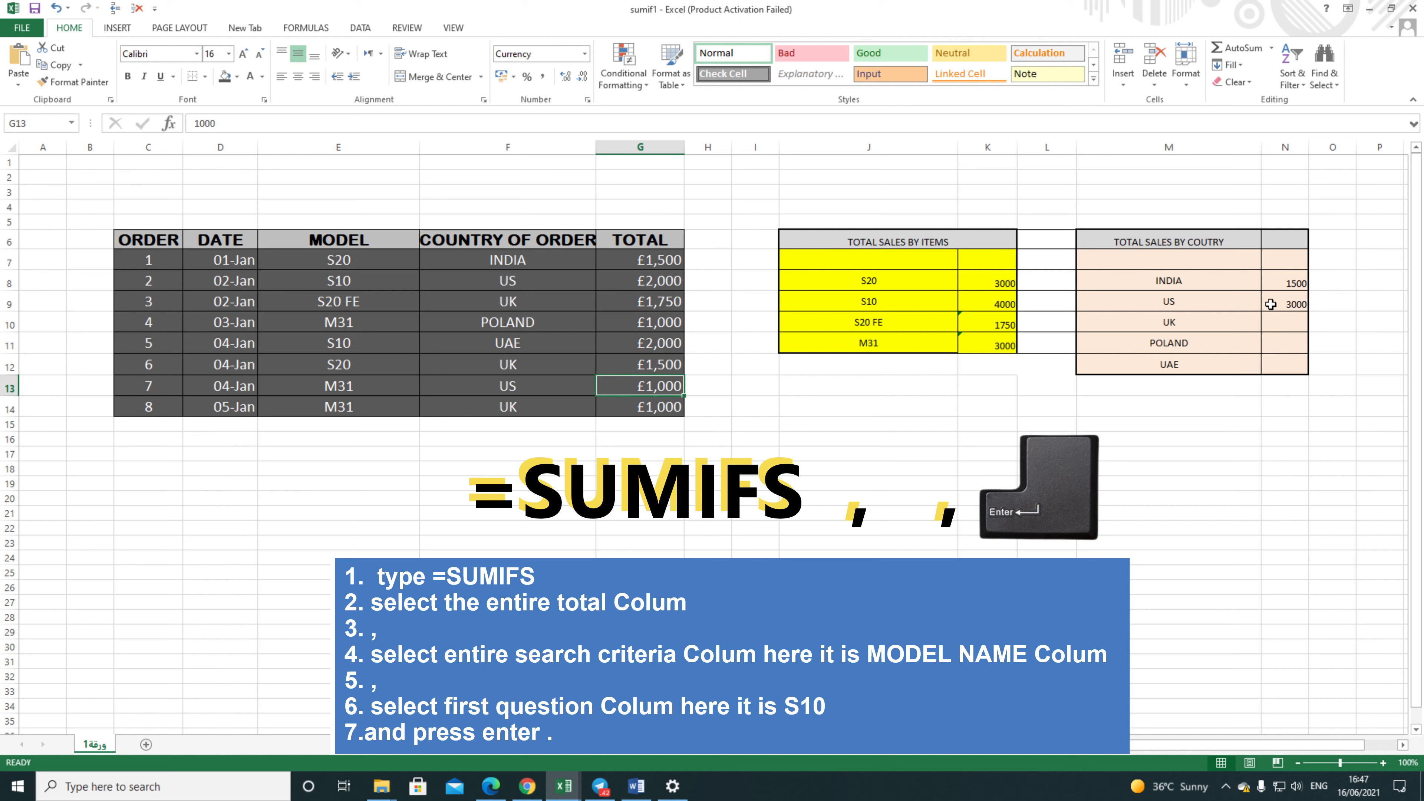
- Fill the SUMIFS formula from N9 down to N12 to calculate the UK, POLAND and UAE totals
click(1295, 307)
drag(1310, 312, 1309, 370)
click(1293, 421)
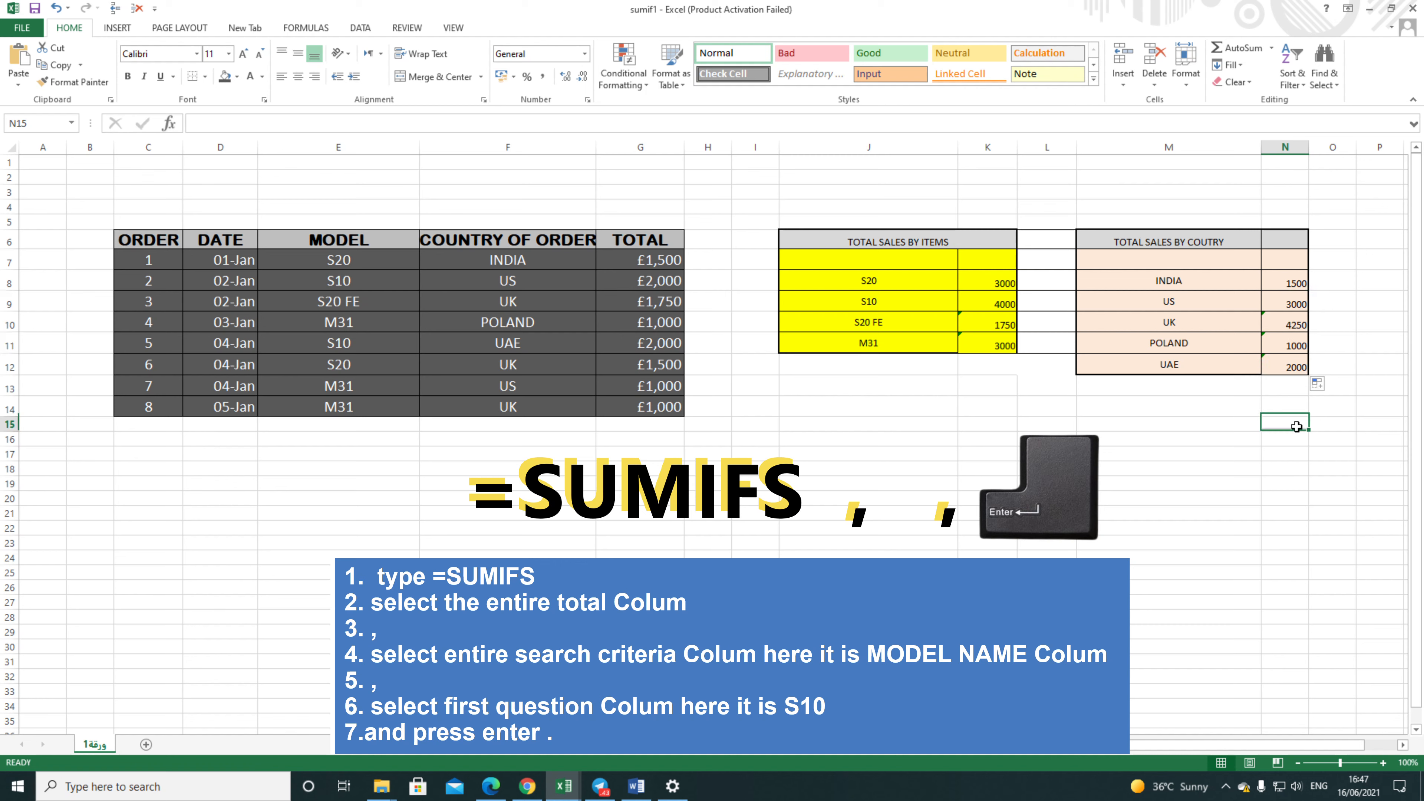
- Review the UAE total and check the POLAND total in N11 against the POLAND order in the sales table
click(1196, 369)
click(1280, 371)
click(1277, 347)
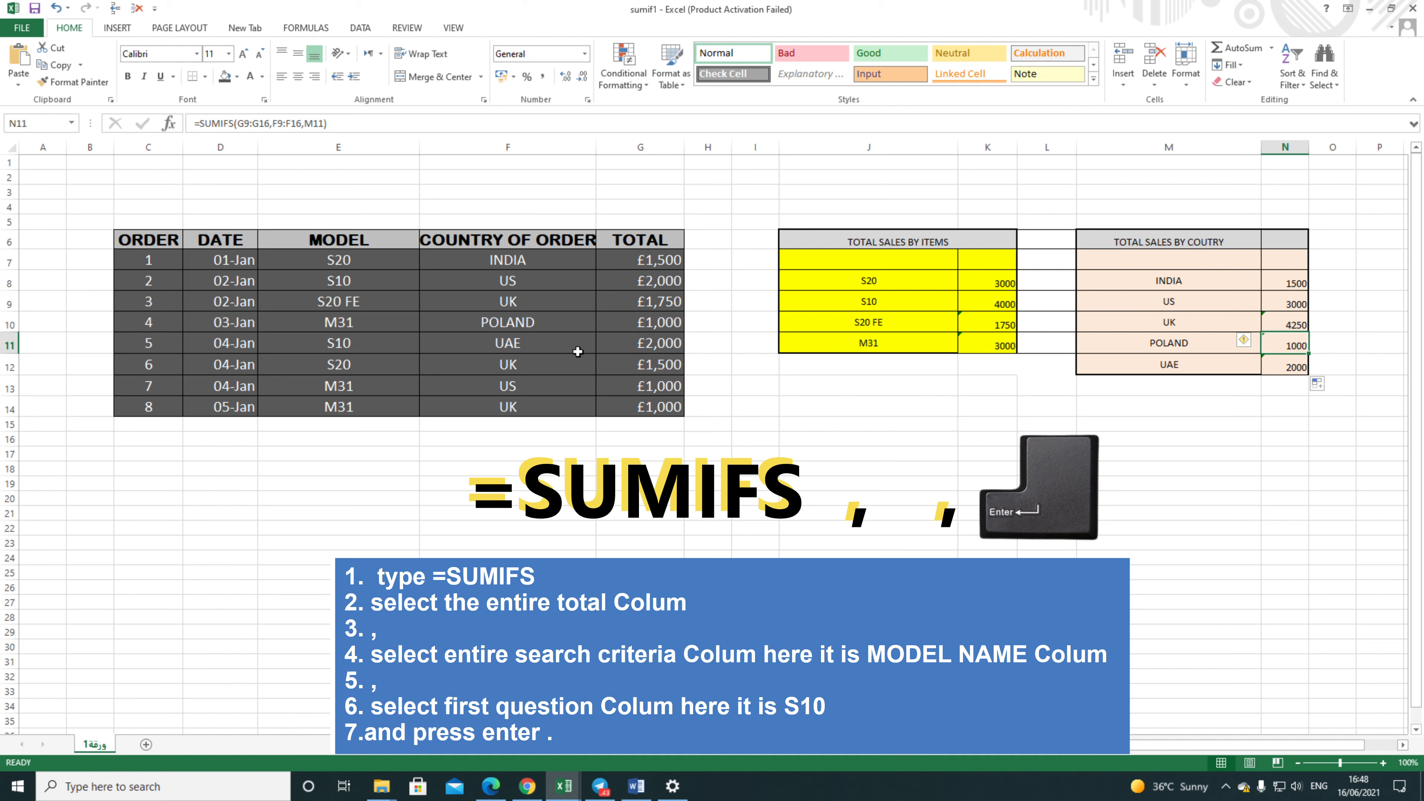
click(657, 320)
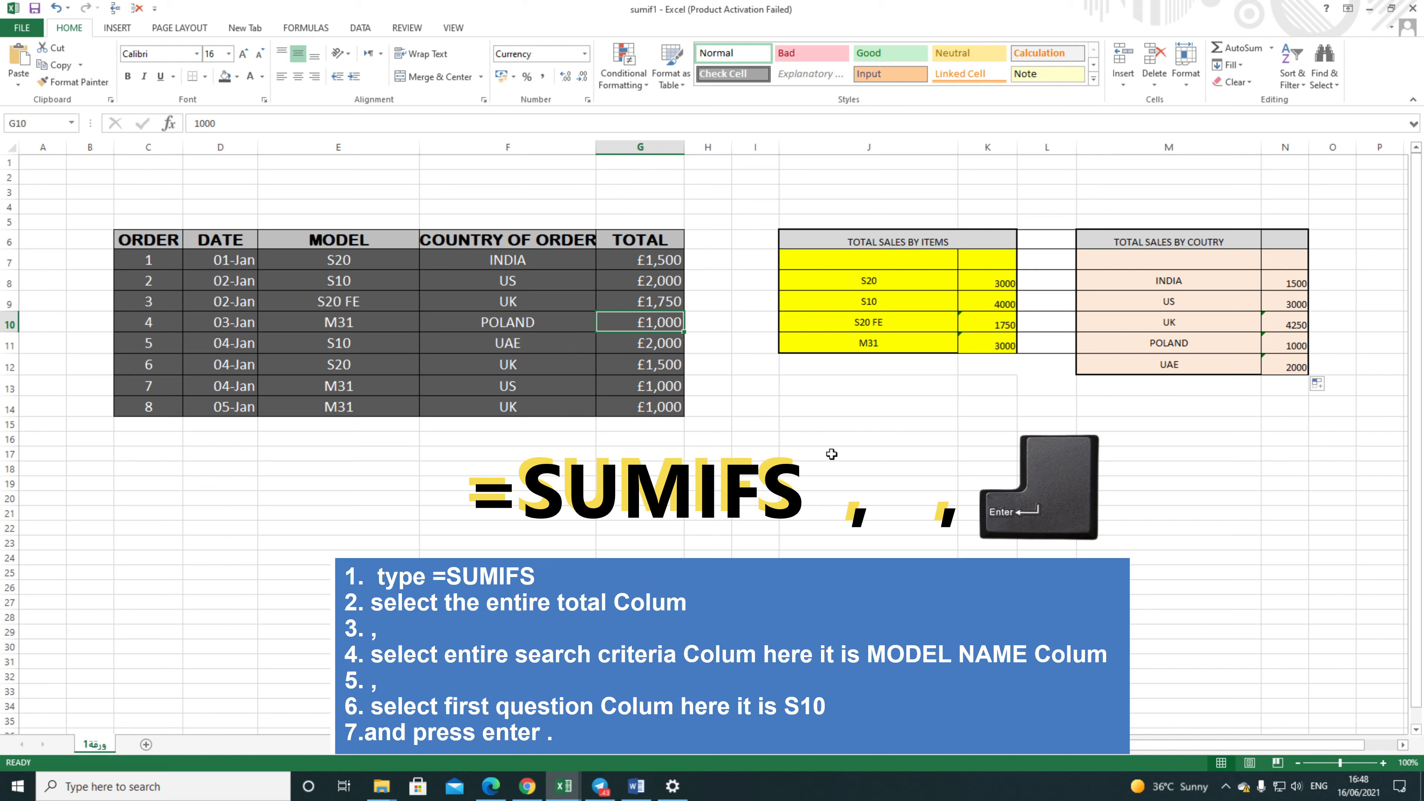